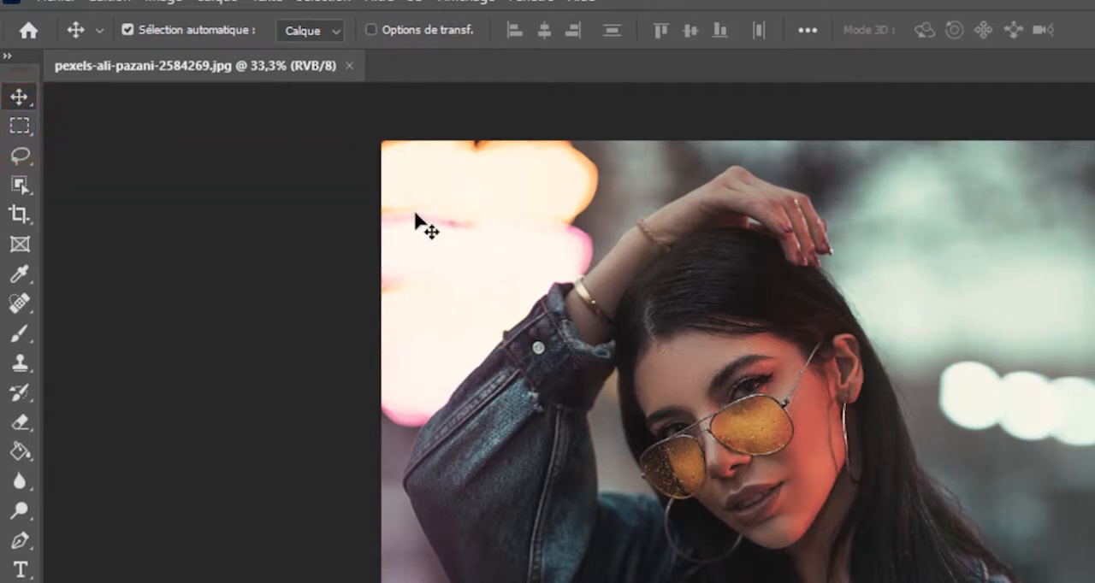
Select eleven thin horizontal rectangles of varying length scattered across the photo, adding each one to the same marquee selection
left_click(19, 125)
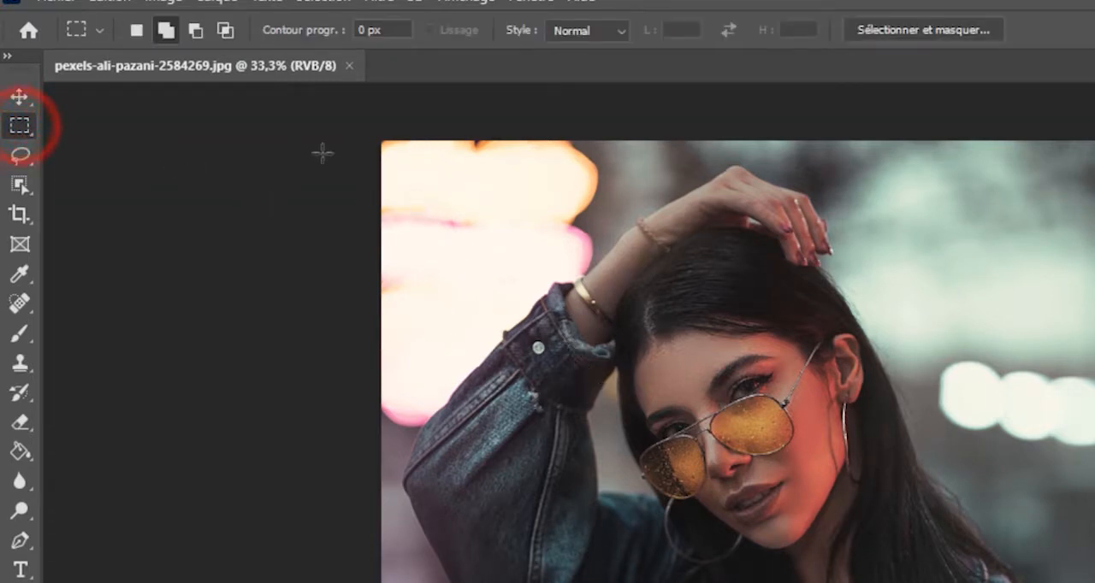
left_click_drag(420, 189, 849, 221)
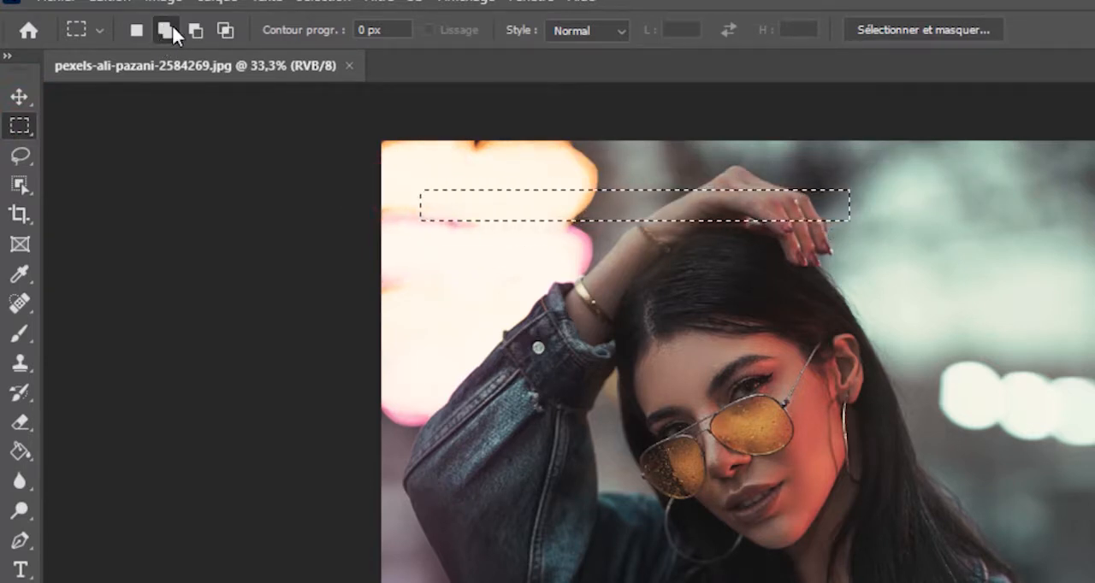
left_click(136, 32)
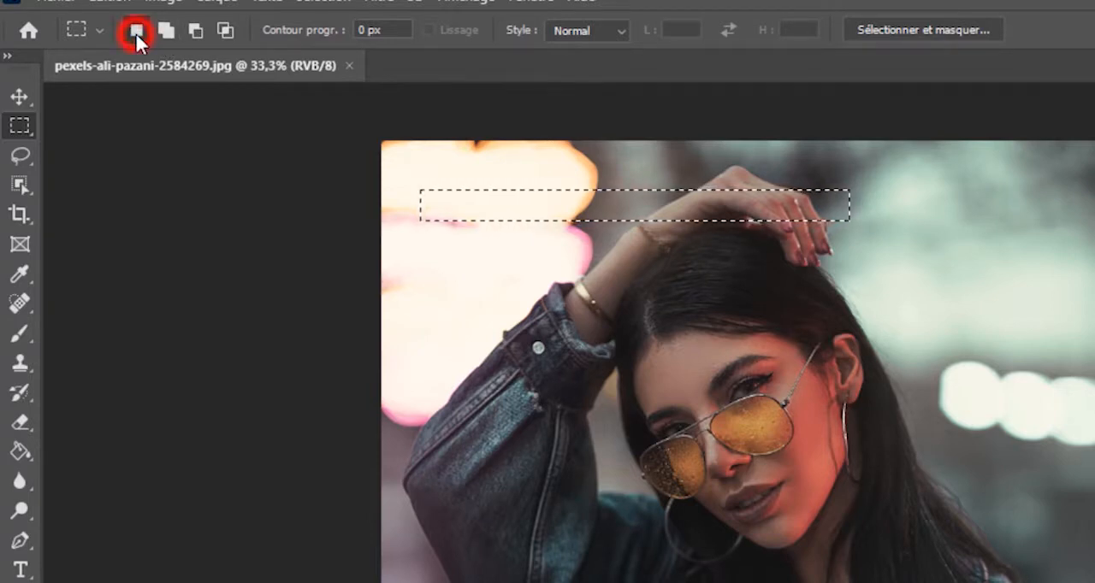
left_click(165, 29)
left_click_drag(803, 240, 561, 118)
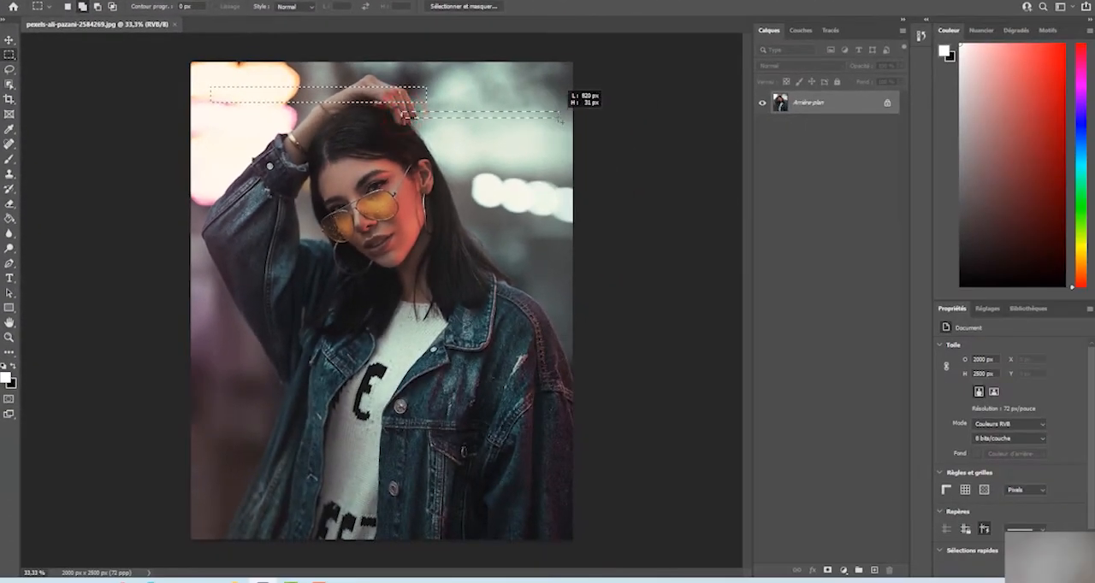
left_click_drag(205, 141, 564, 180)
left_click_drag(558, 224, 398, 234)
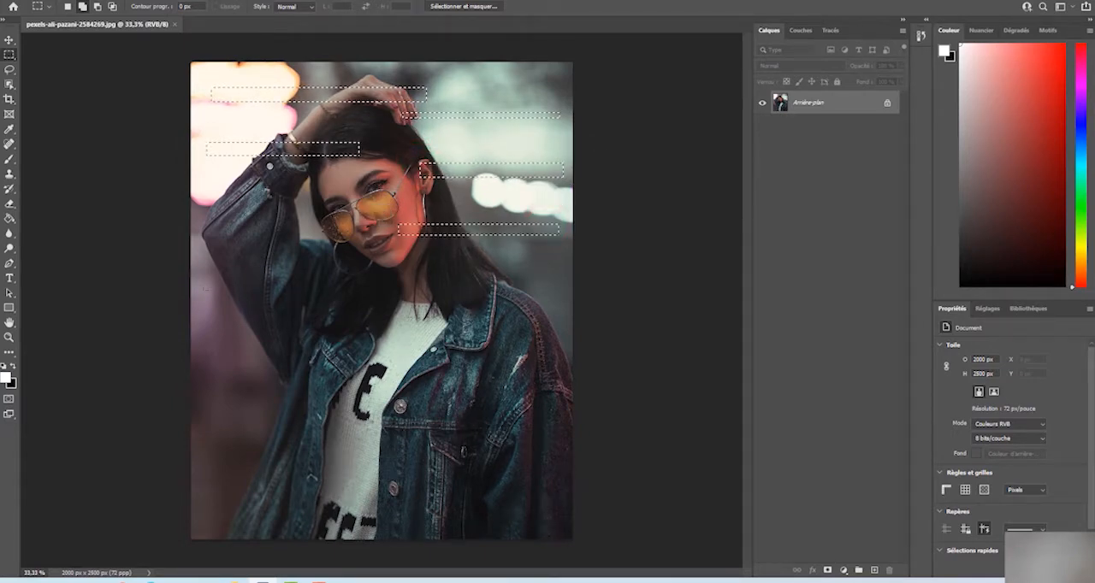
left_click_drag(205, 279, 411, 287)
left_click_drag(558, 322, 348, 333)
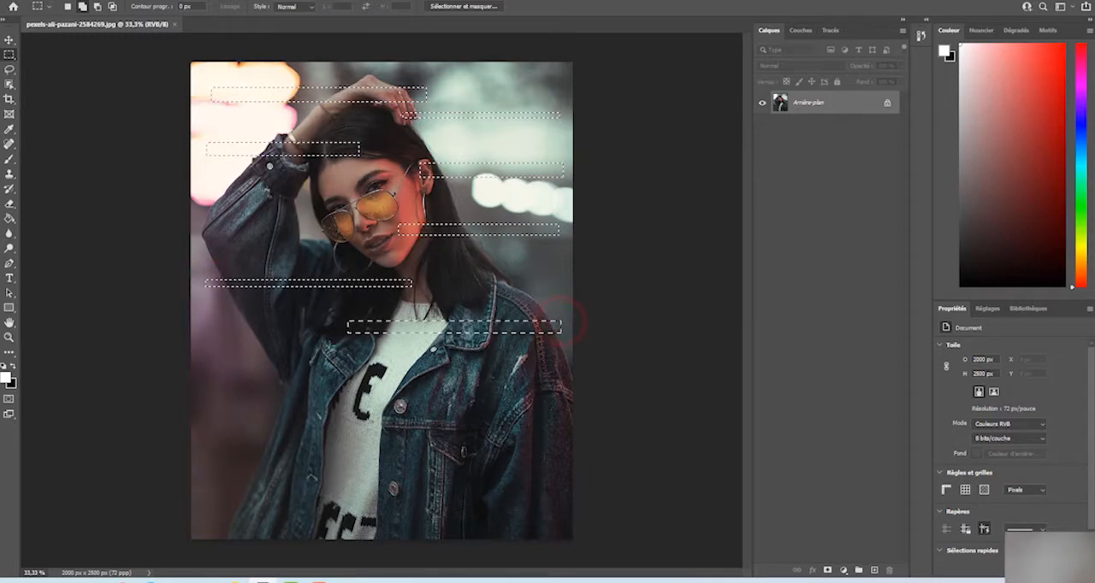
left_click_drag(207, 355, 548, 392)
left_click_drag(539, 420, 227, 435)
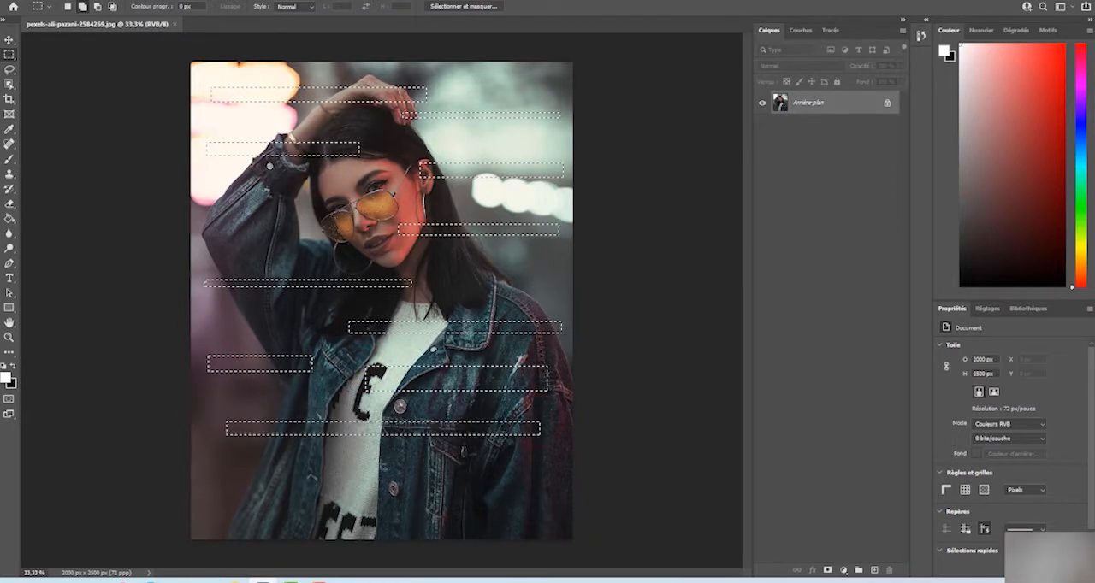
left_click_drag(378, 456, 537, 484)
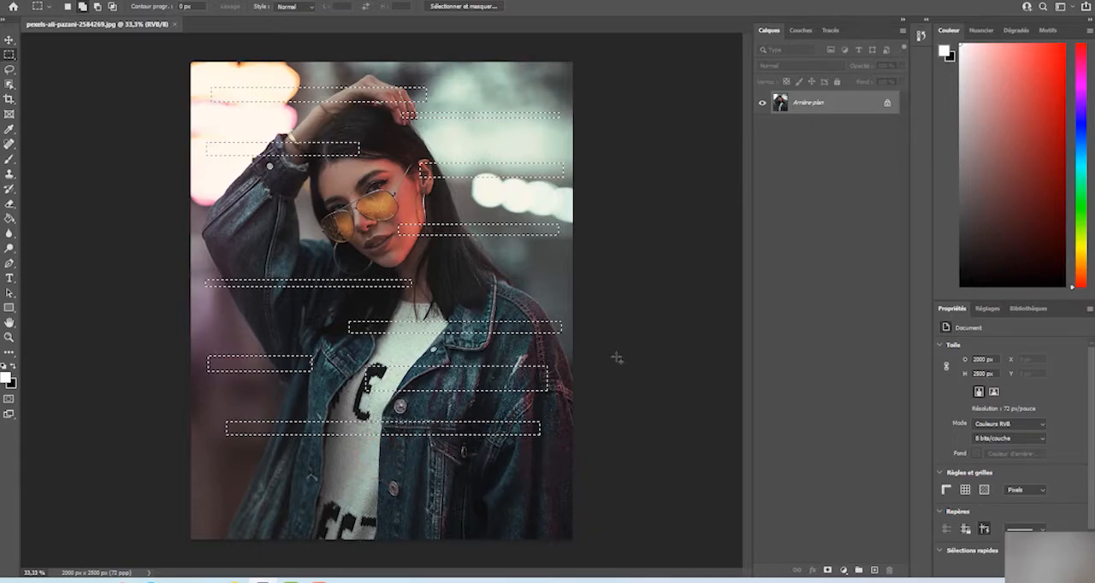
left_click_drag(403, 137, 487, 148)
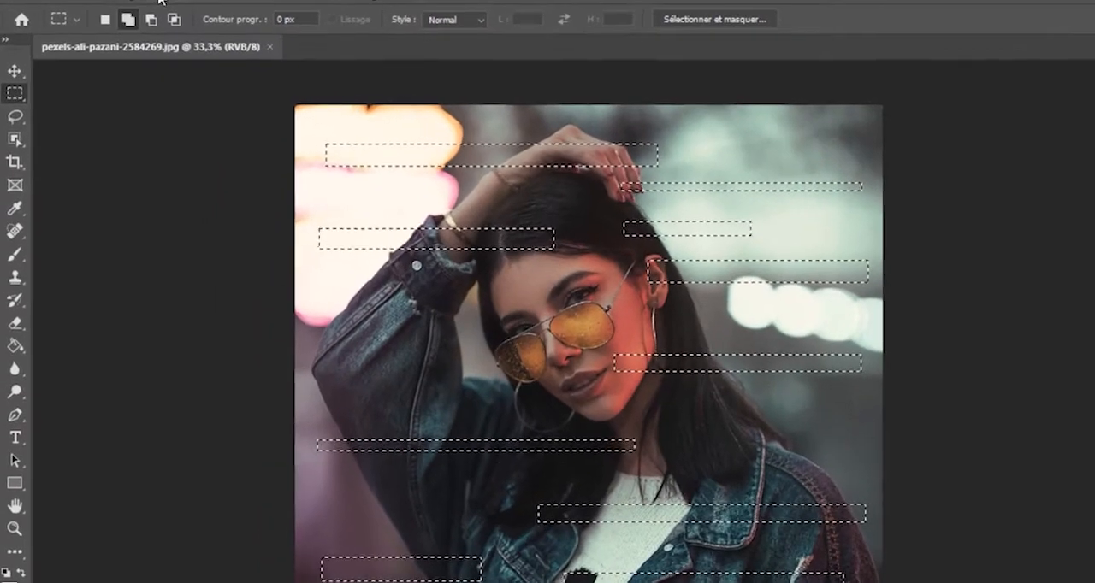
Copy the selected strips onto a new layer, and check the strips alone by temporarily hiding the background
left_click(104, 0)
mouse_move(184, 10)
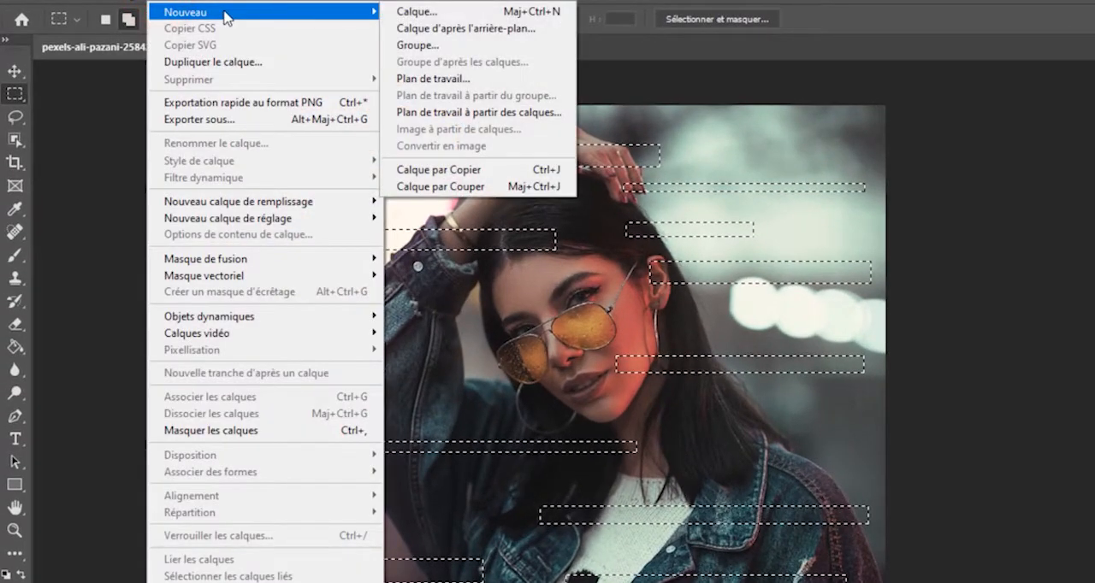
left_click(492, 168)
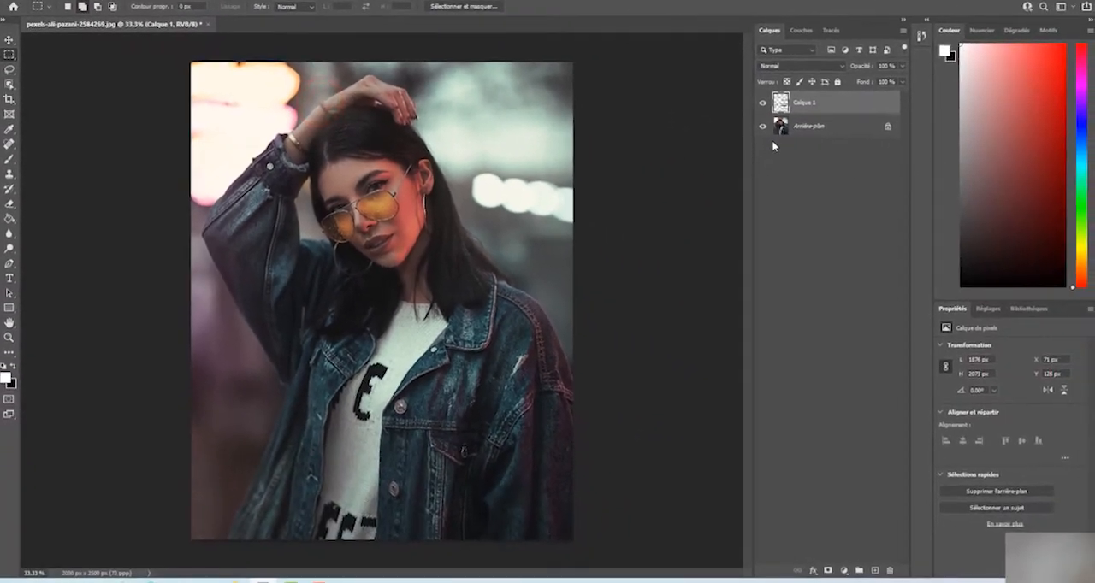
left_click(762, 127)
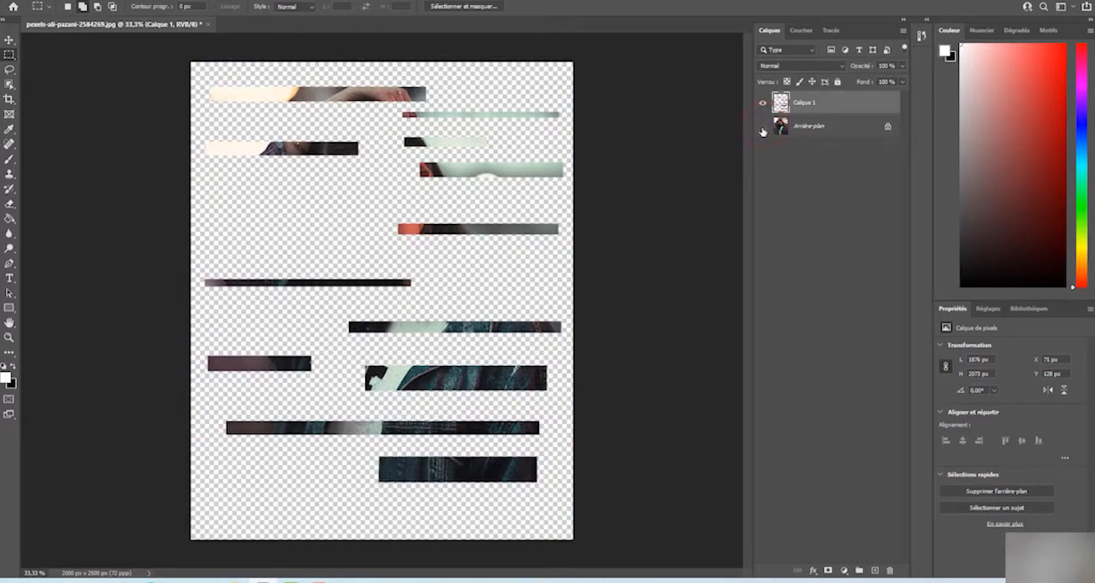
left_click(763, 126)
Apply the Onde distortion filter to the strips layer with a rectangular waveform, slightly increasing the maximum wavelength and maximum amplitude
left_click(802, 104)
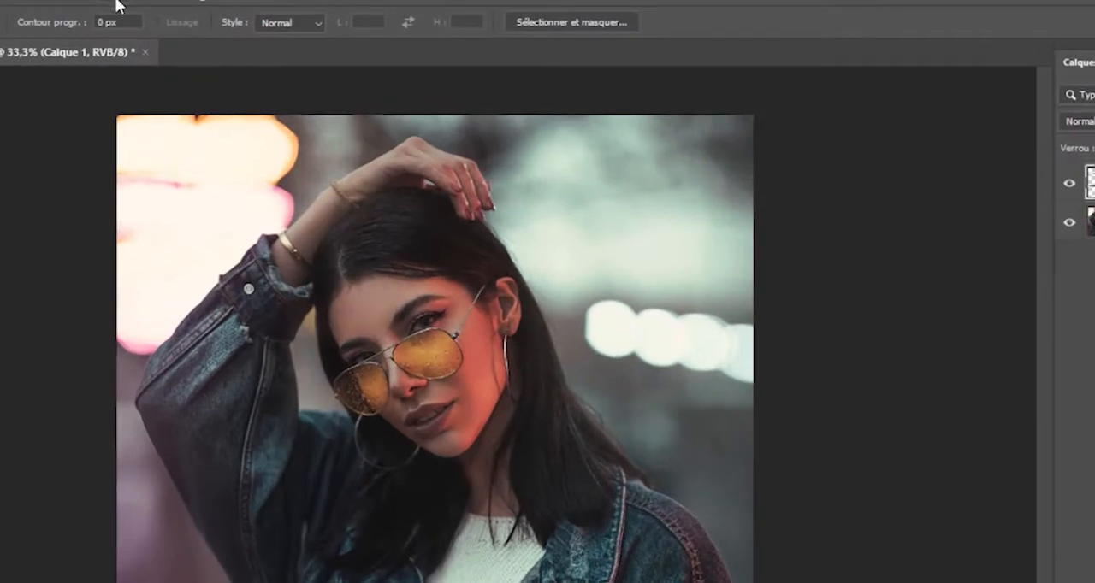
left_click(115, 2)
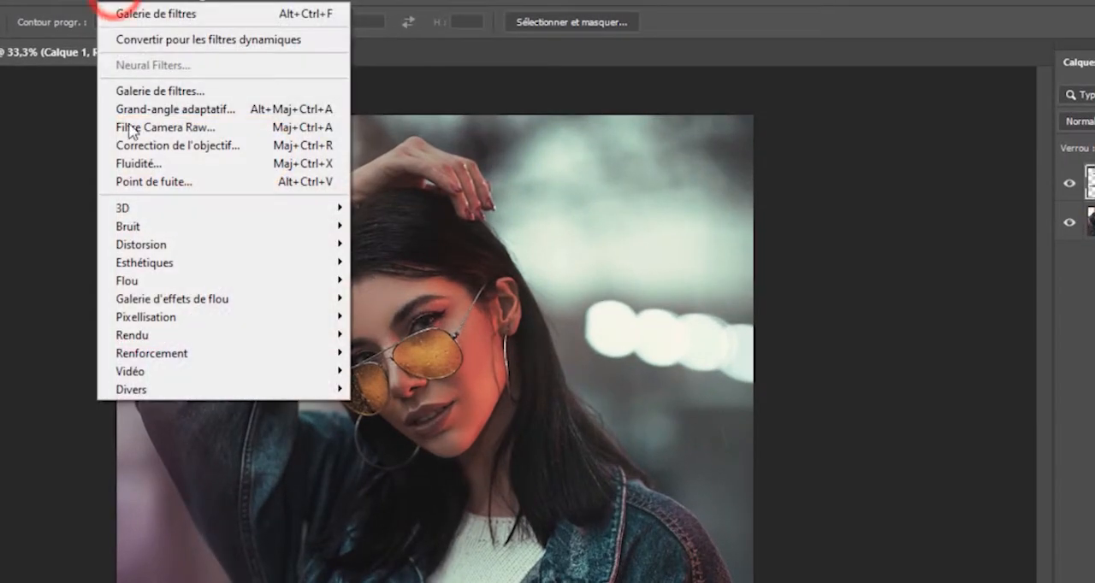
mouse_move(159, 250)
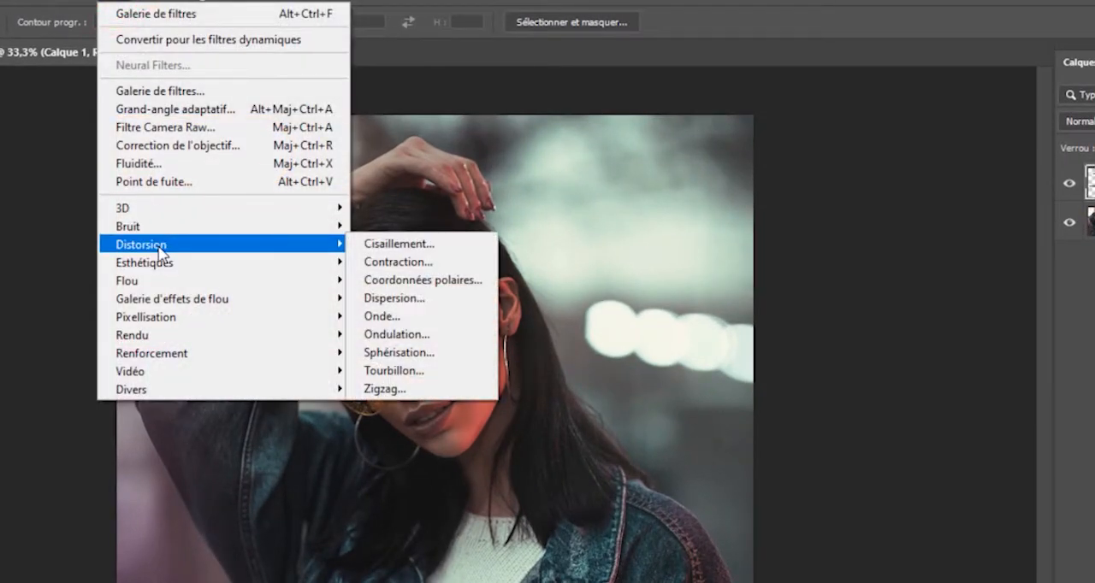
left_click(376, 315)
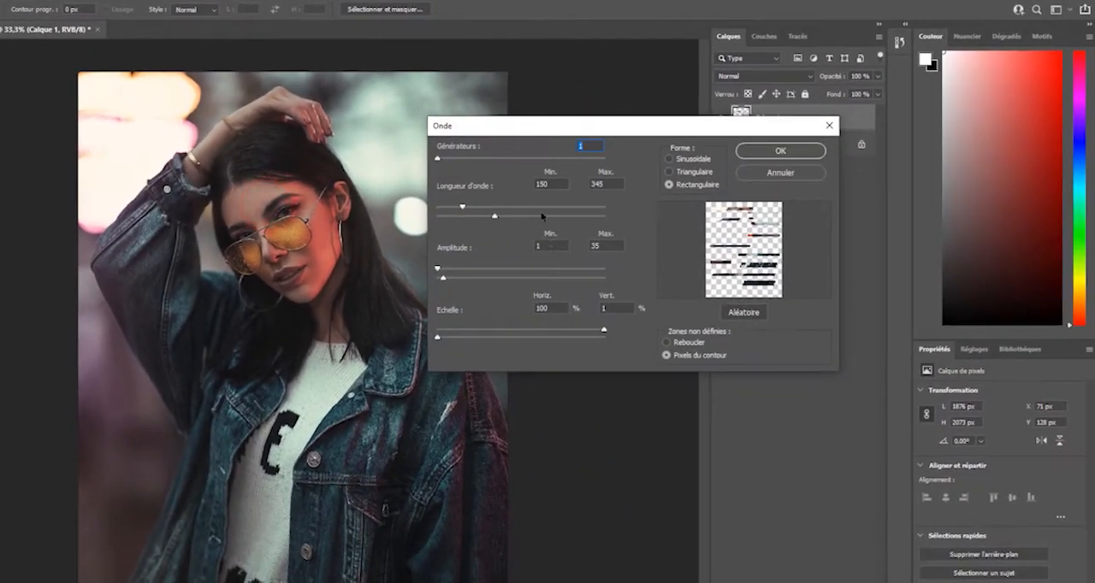
left_click(682, 185)
left_click_drag(463, 210, 464, 211)
mouse_move(497, 221)
left_mouse_down()
mouse_move(559, 216)
mouse_move(489, 229)
mouse_move(571, 219)
mouse_move(512, 227)
left_mouse_up()
left_click_drag(443, 279, 444, 281)
left_click(775, 154)
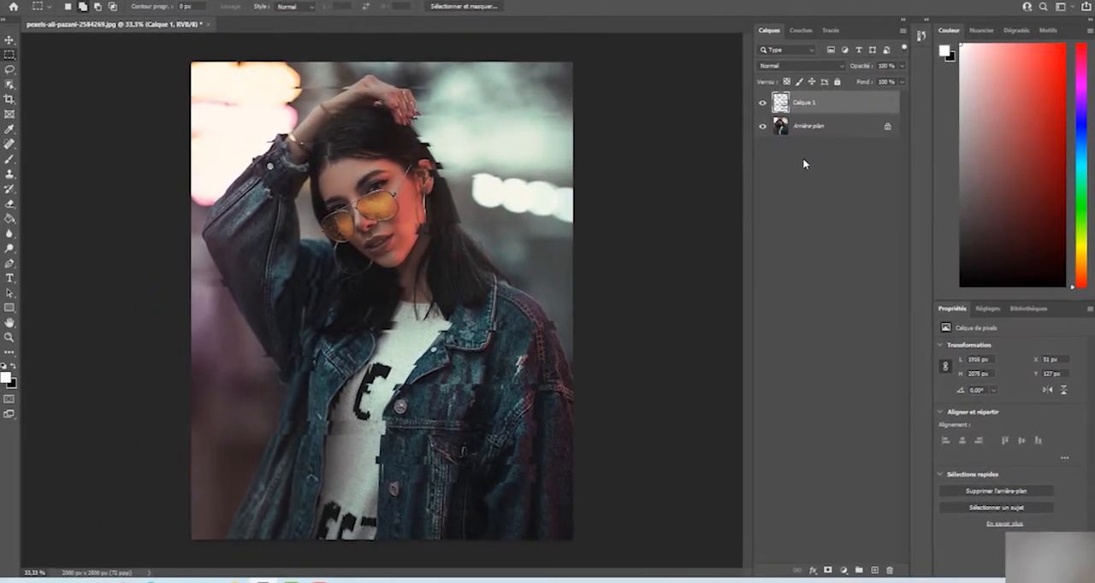
Unlock the background layer and merge it with the distorted strips layer
left_click(887, 127)
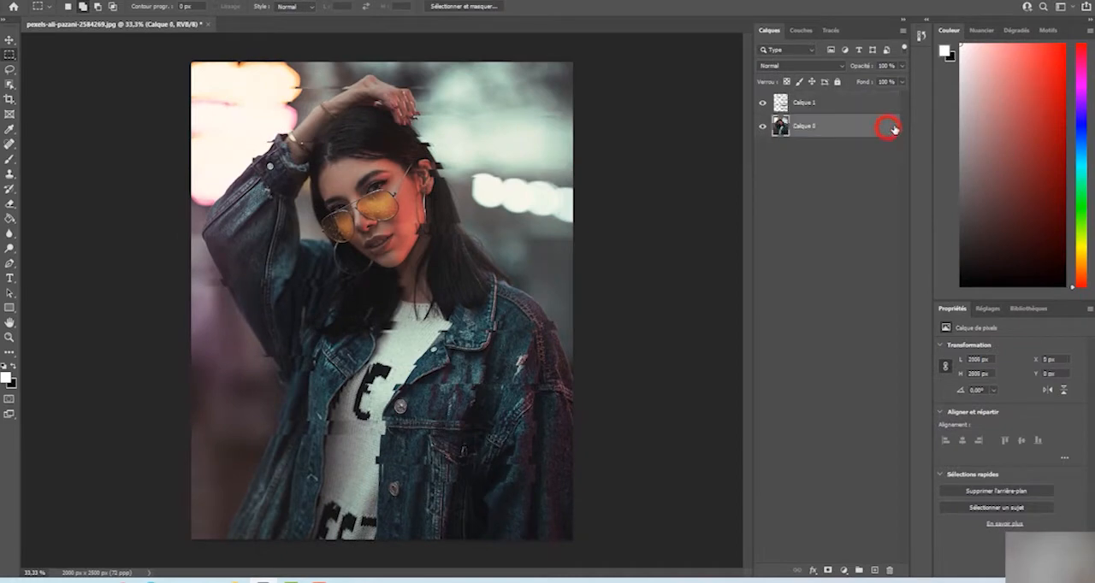
left_click(813, 104)
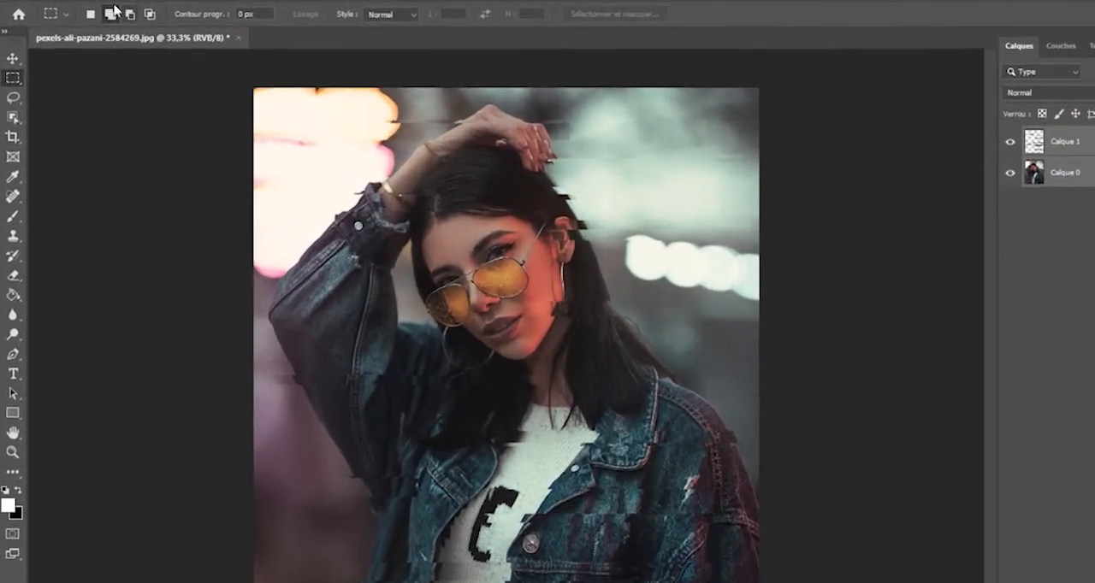
left_click(101, 1)
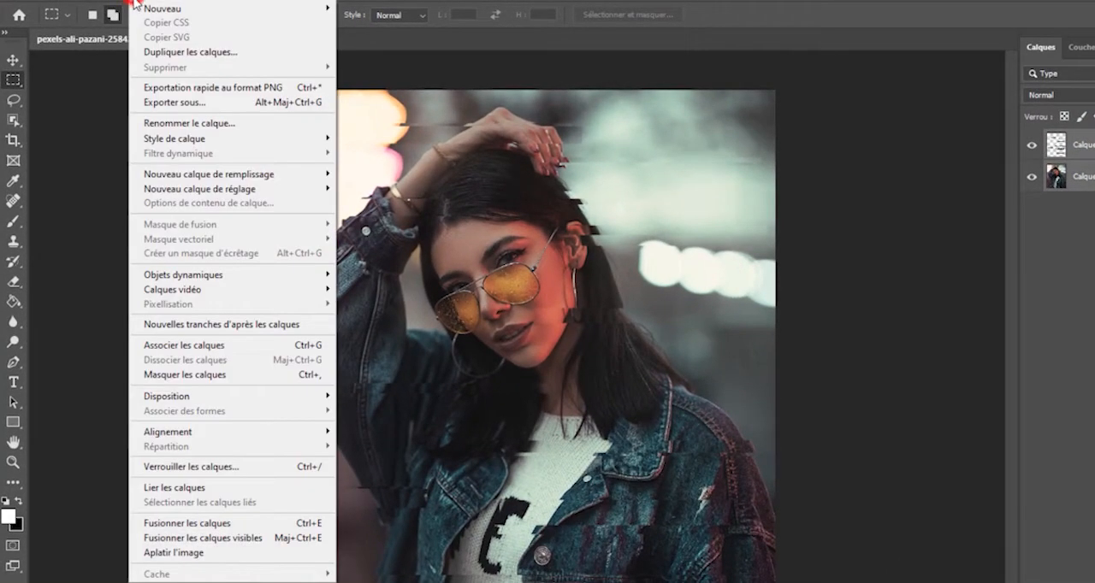
left_click(184, 522)
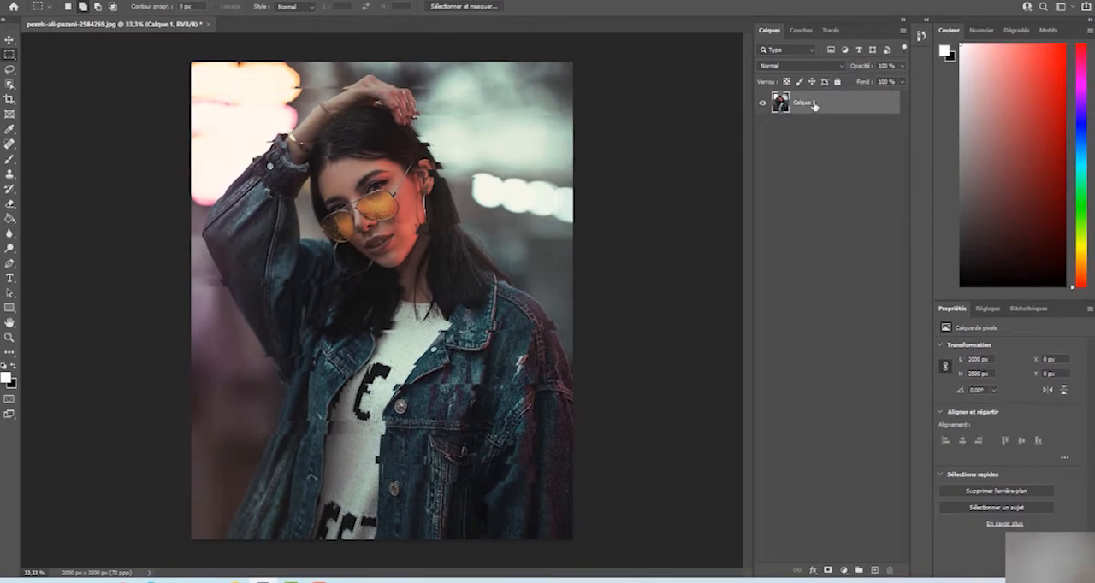
Duplicate the merged layer and turn off the R channel in the copy's blending options
left_click(813, 105)
key("ctrl+j")
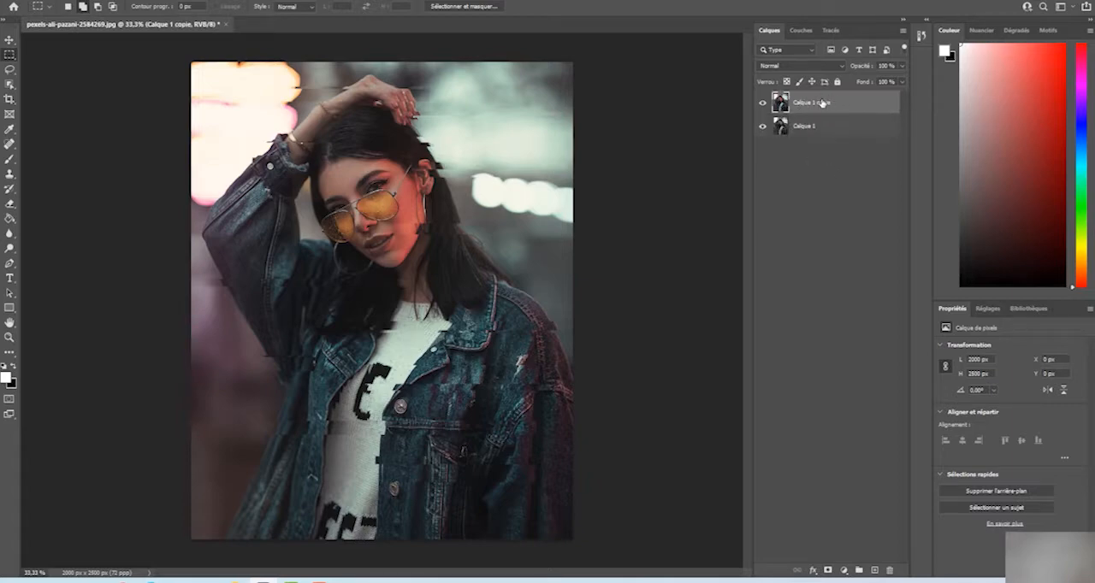
left_click(818, 104)
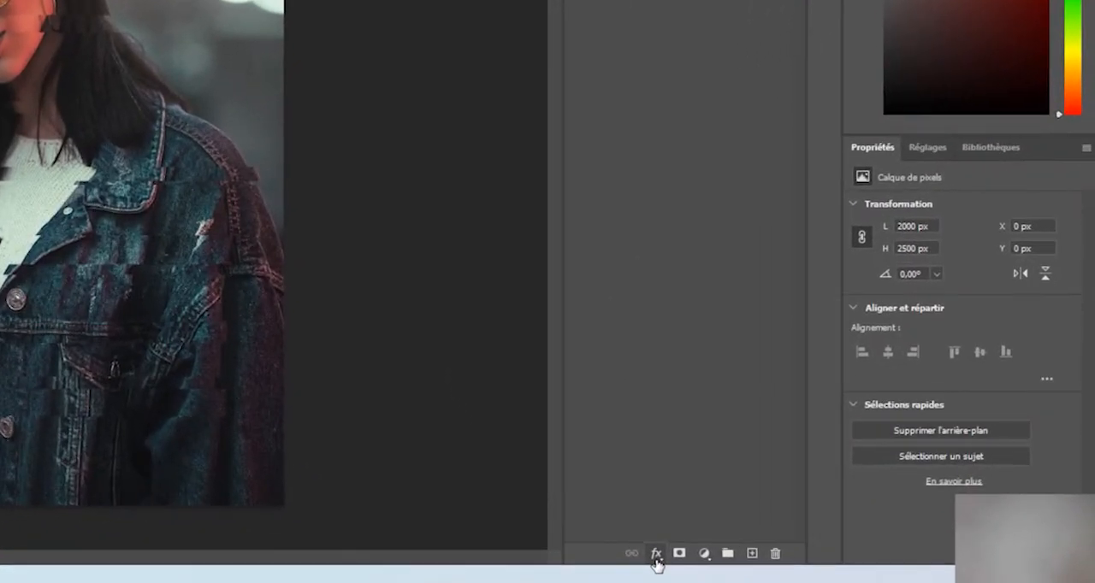
left_click(655, 556)
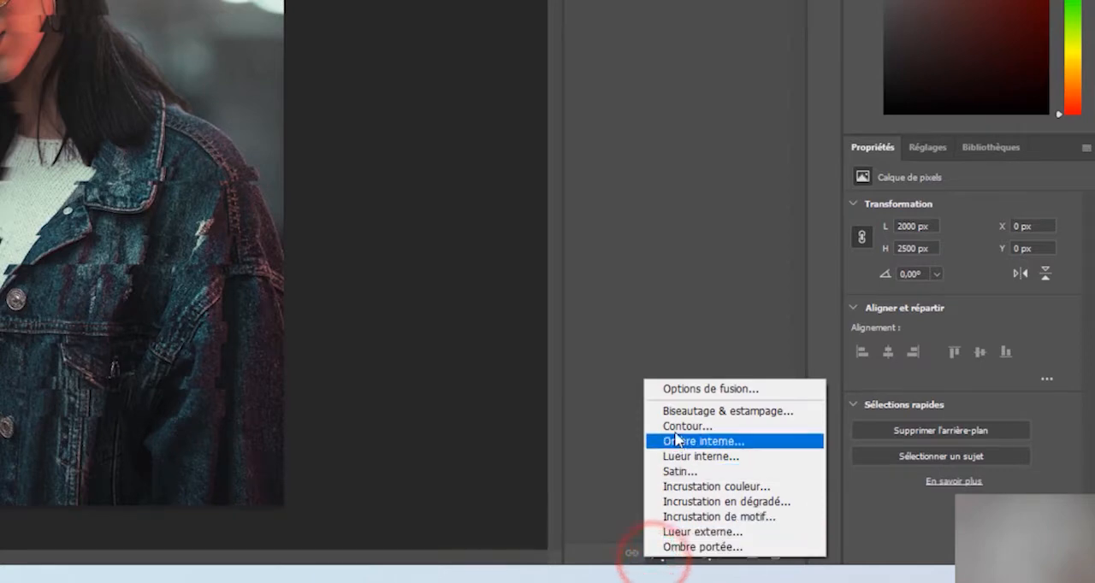
left_click(691, 389)
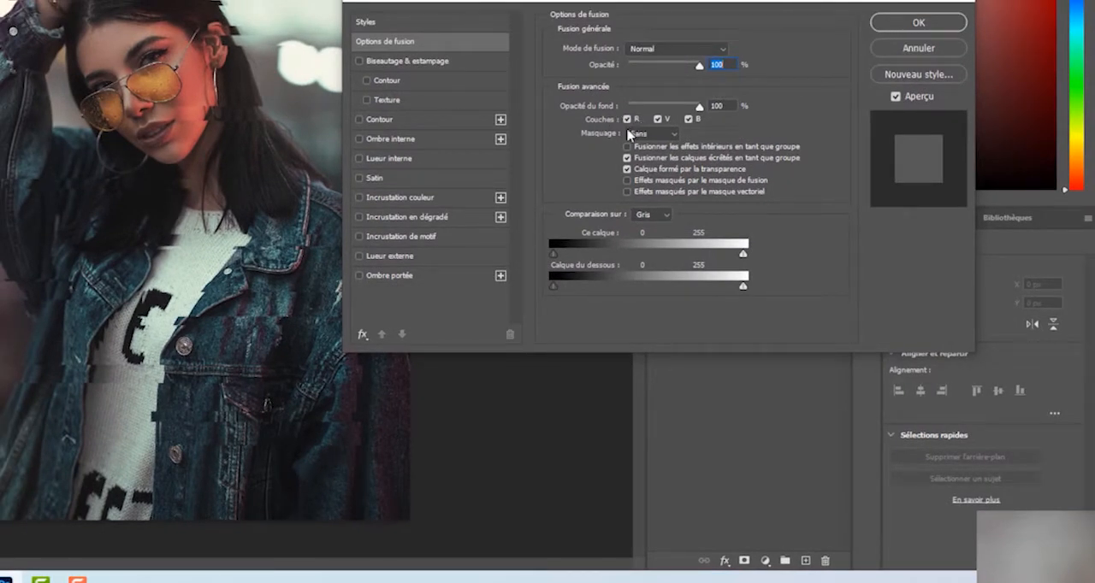
left_click(628, 120)
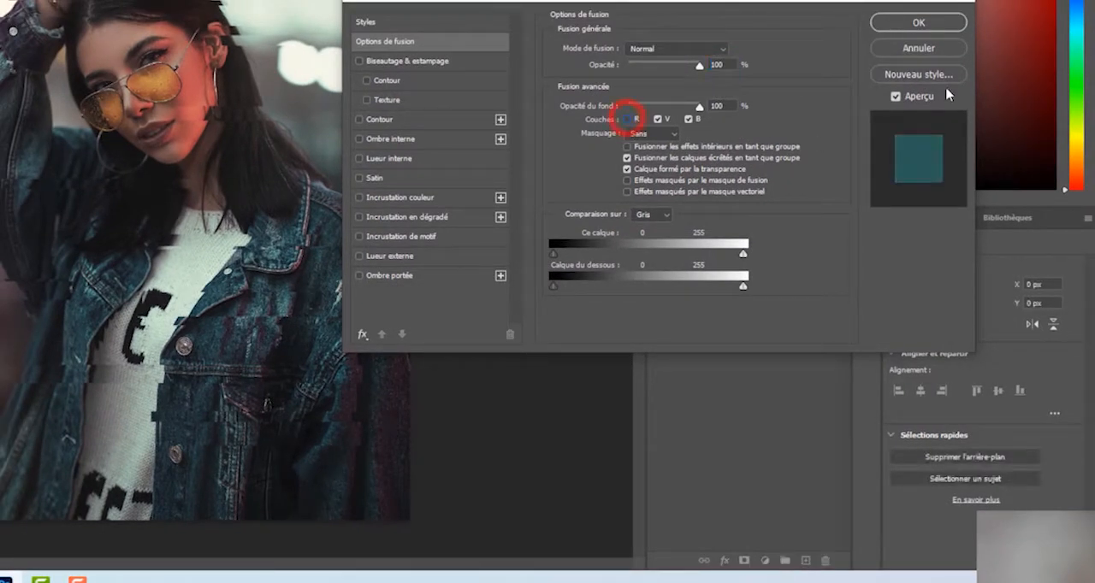
left_click(929, 23)
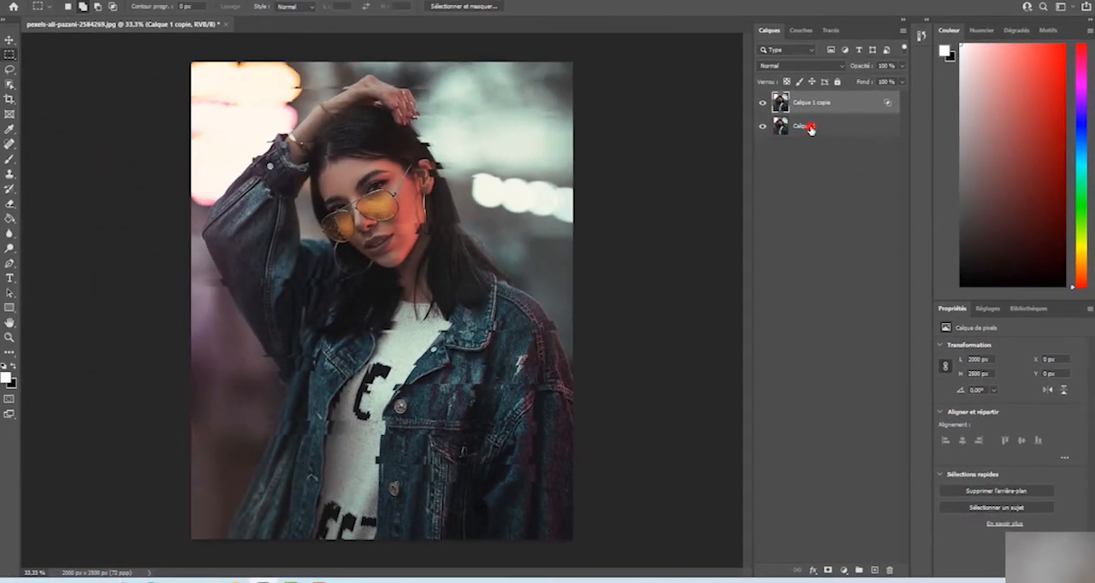
Duplicate Calque 1 again and turn off the V channel in this second copy's blending options
left_click(810, 129)
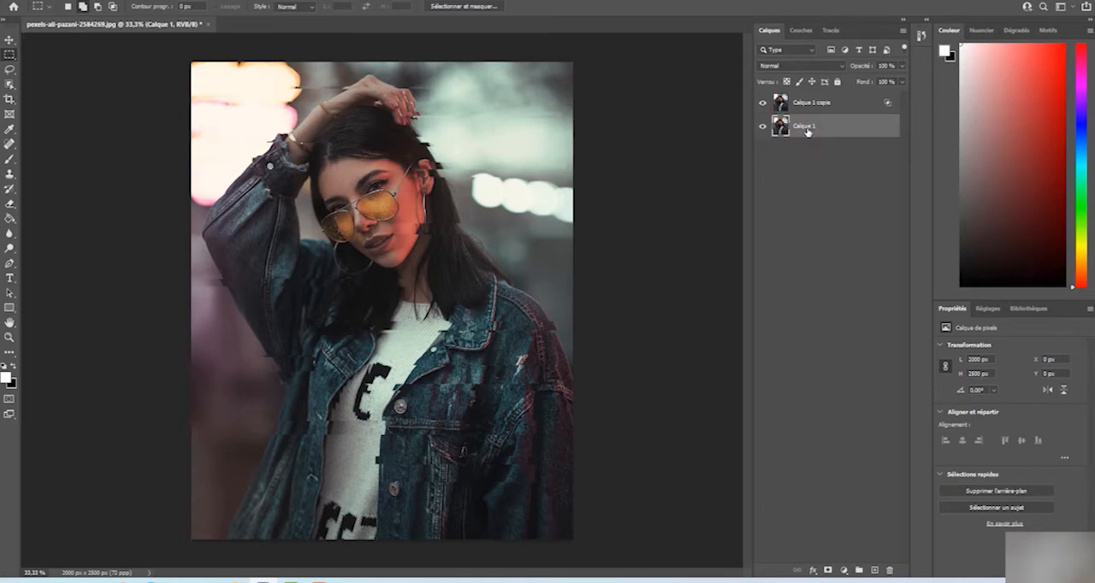
key("ctrl+j")
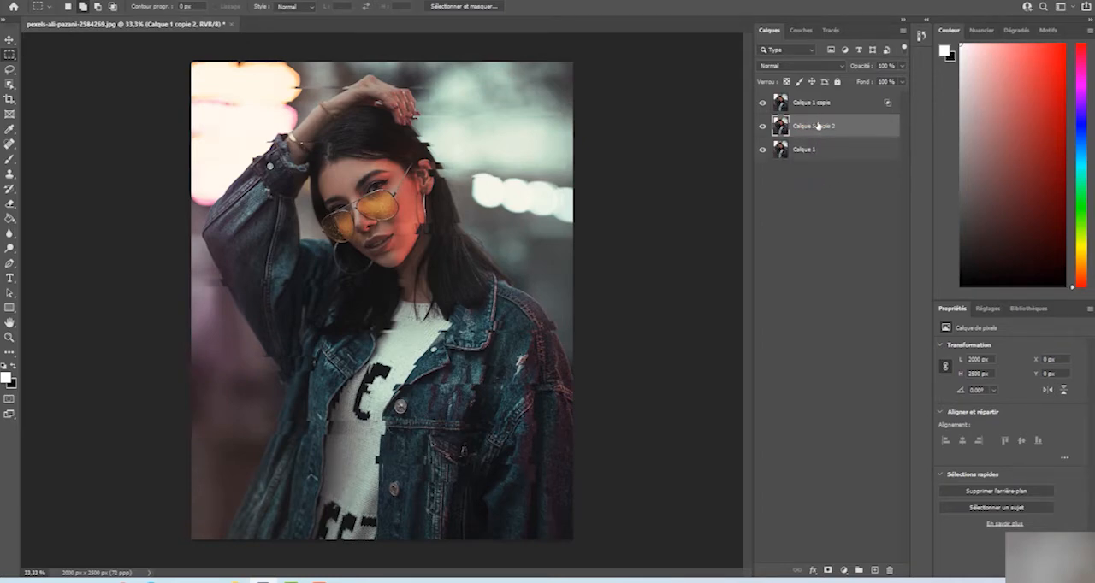
left_click(814, 570)
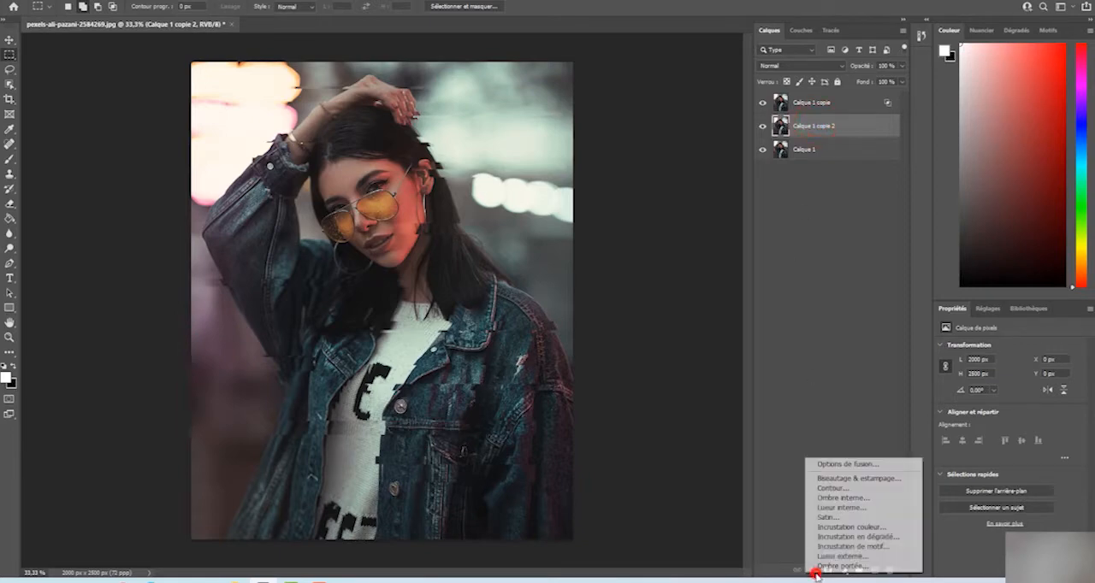
left_click(830, 461)
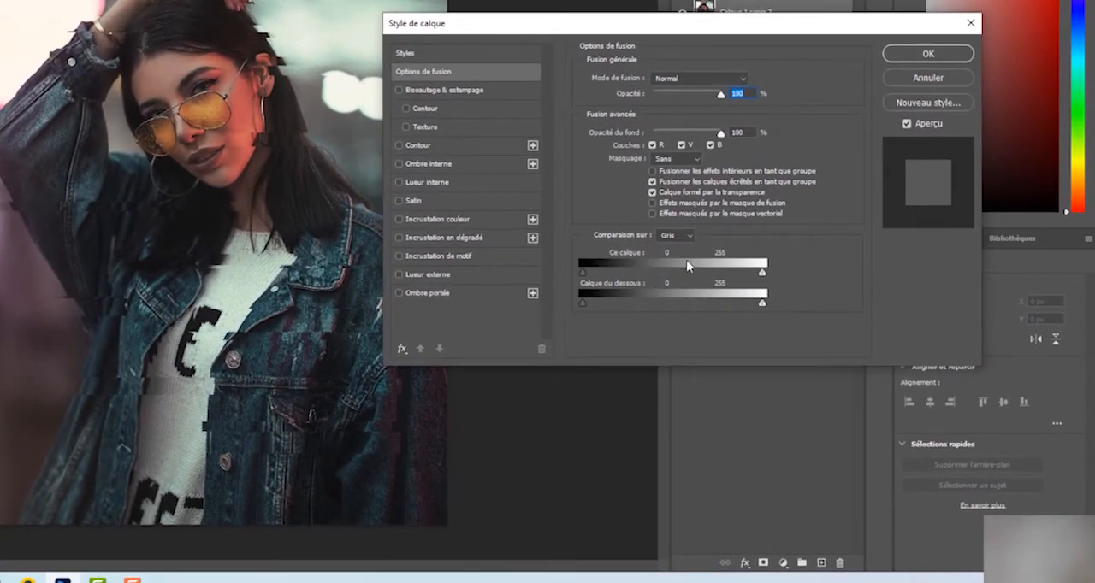
left_click(711, 146)
left_click(681, 145)
left_click(710, 146)
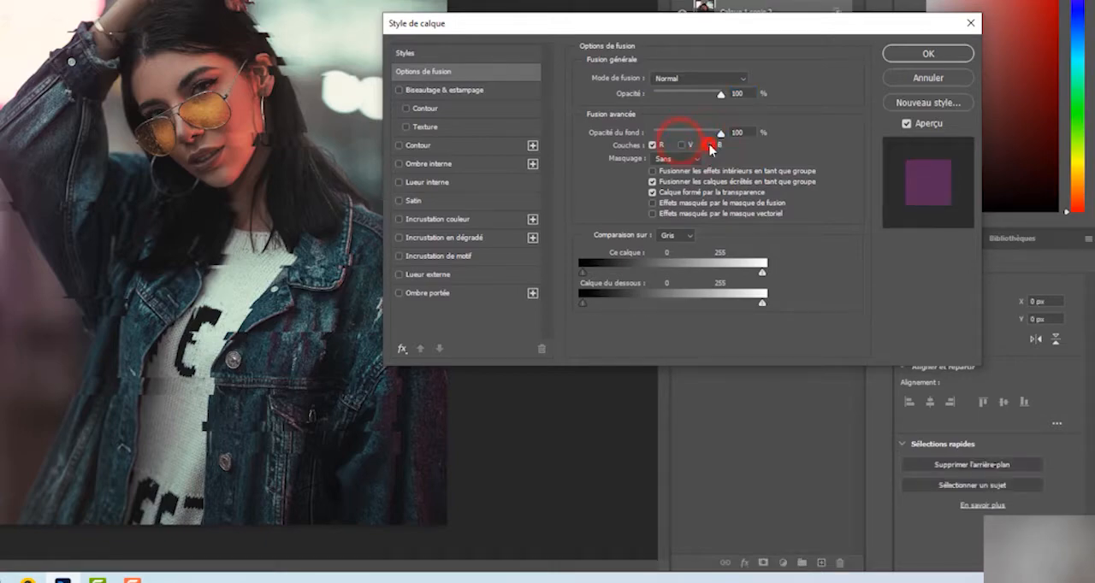
left_click(930, 54)
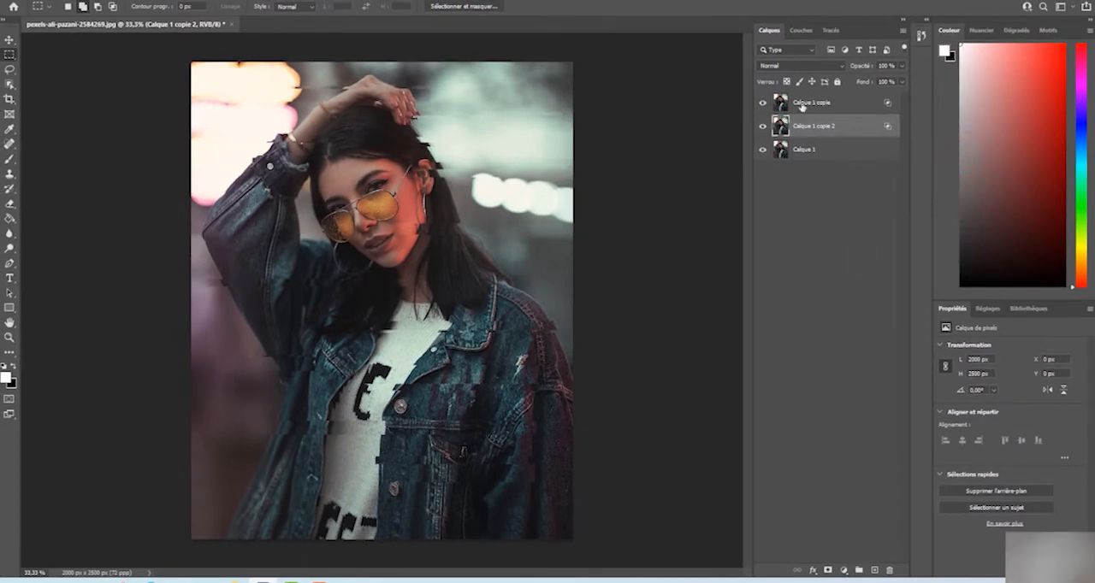
Move the Calque 1 copie layer up and to the left, to about X -80 px and Y -57 px, offsetting its colours
left_click(819, 105)
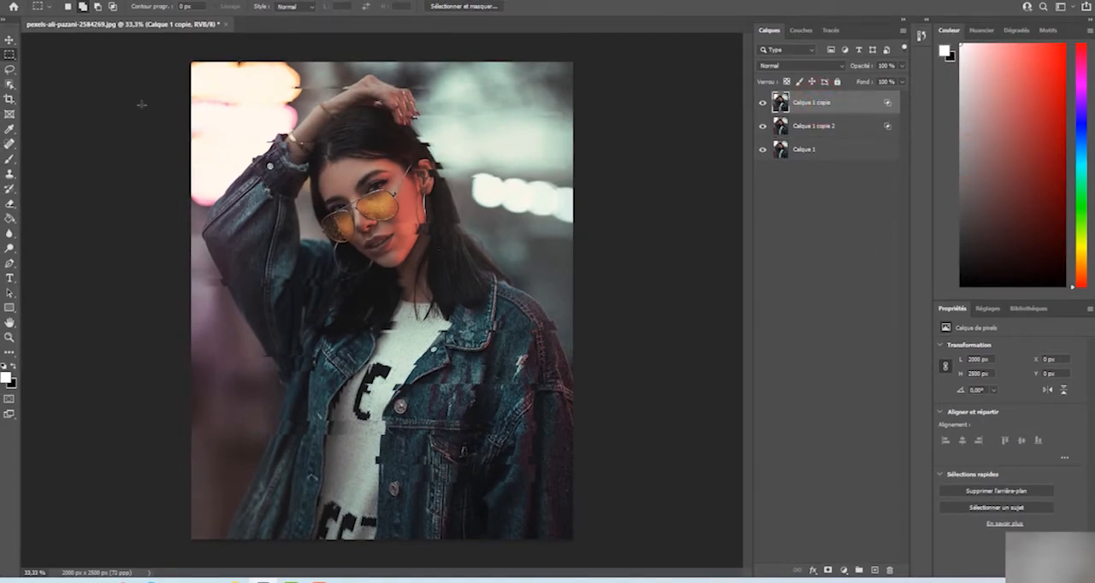
left_click(10, 41)
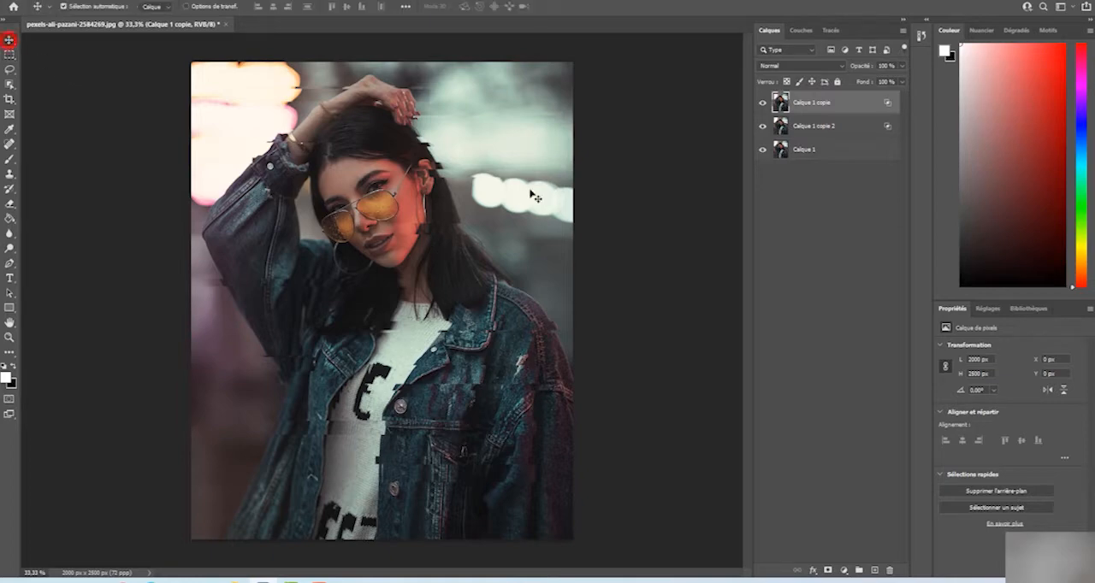
left_click(794, 103)
left_click_drag(393, 239, 376, 228)
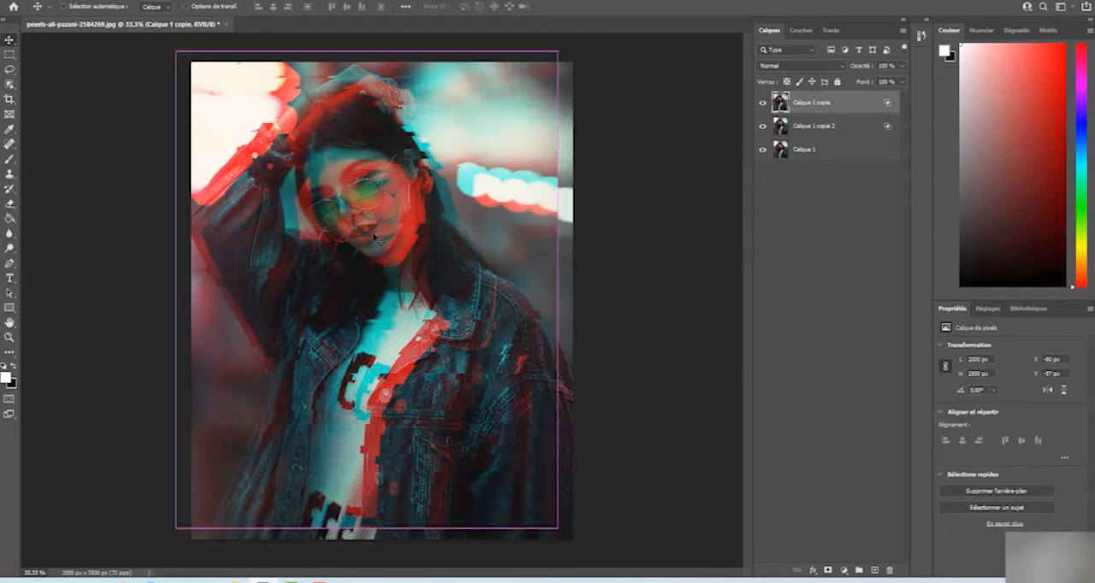
Undo the last layer move and nudge the Calque 1 copie layer to X -15 px and Y -15 px
key("ctrl+z")
left_click(811, 103)
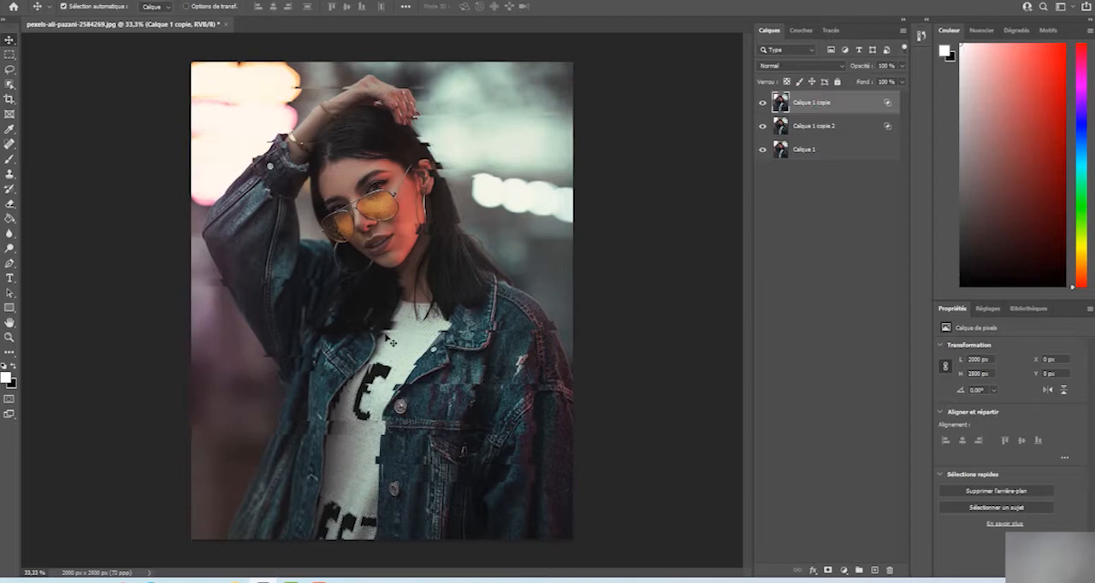
key("Left")
key("Left")
key("Left")
key("Left")
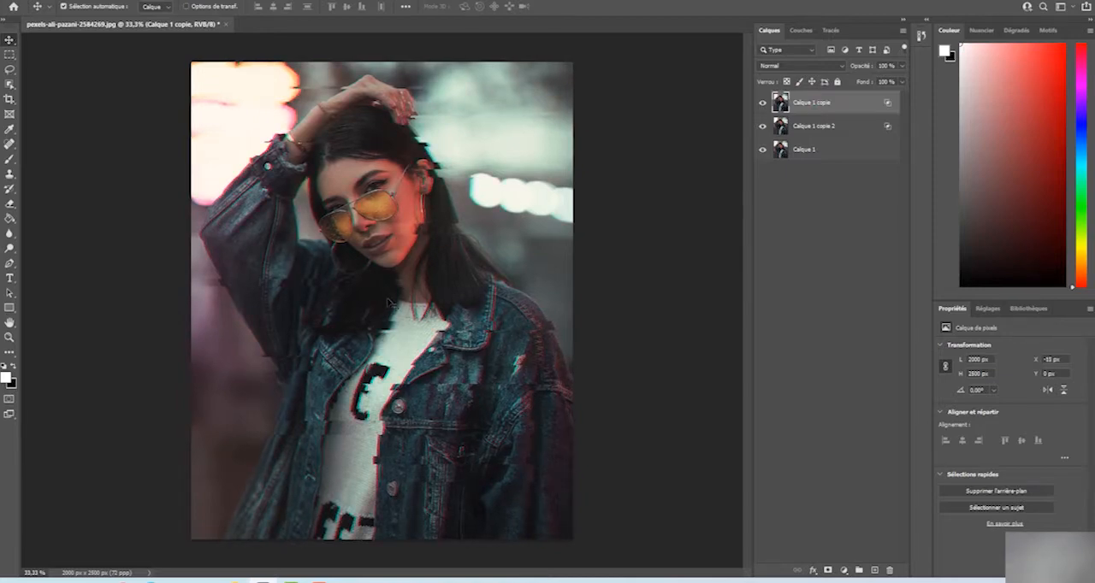
key("Up")
key("Up")
key("Up")
key("Up")
key("Up")
key("Up")
key("Up")
key("Up")
key("Up")
key("Up")
key("Up")
key("Up")
key("Up")
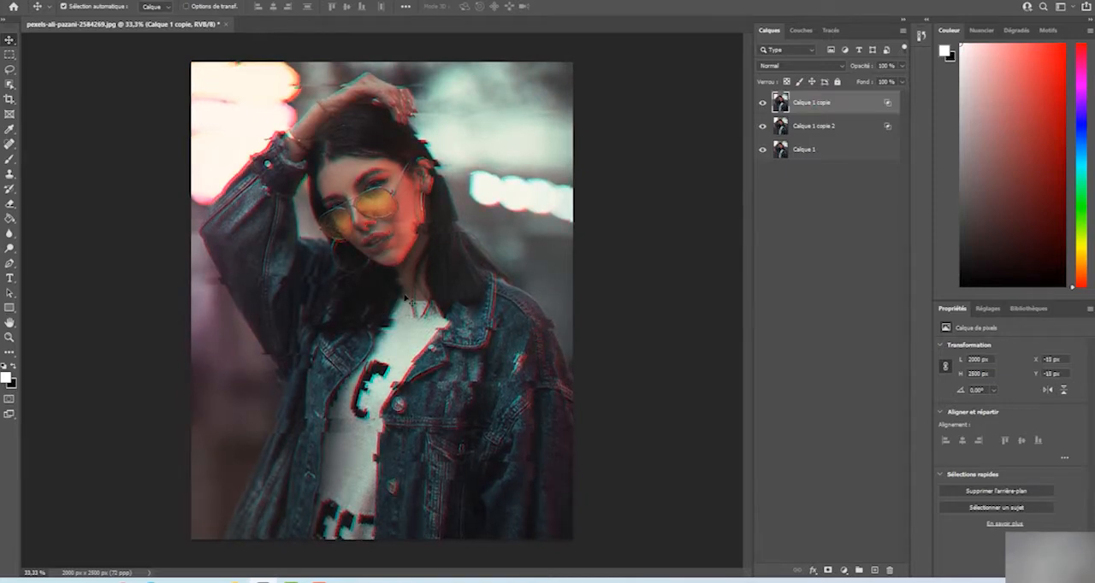
Nudge the Calque 1 copie 2 layer right and down to X 18 px and Y 6 px
left_click(834, 125)
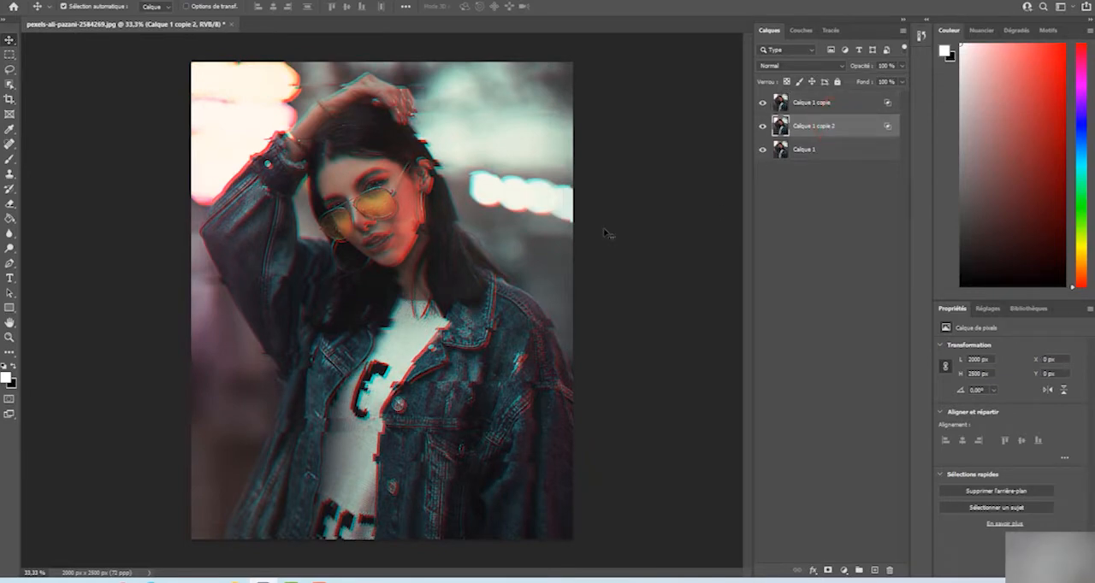
key("Right")
key("Right")
key("Right")
key("Right")
key("Right")
key("Right")
key("Right")
key("Right")
key("Right")
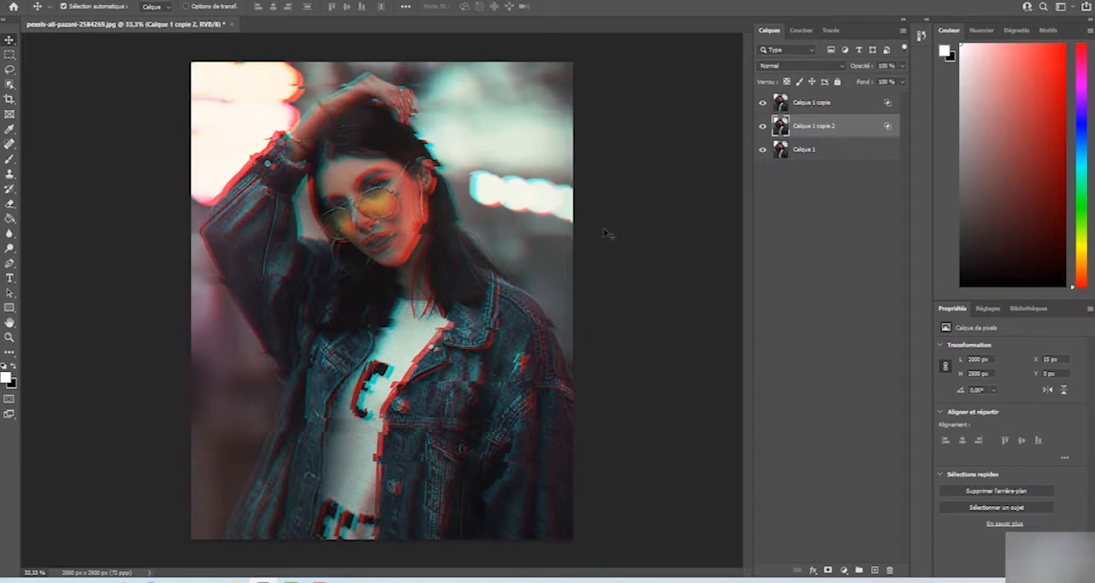
key("Down")
key("Down")
key("Down")
key("Down")
key("Down")
key("Down")
key("Down")
key("Down")
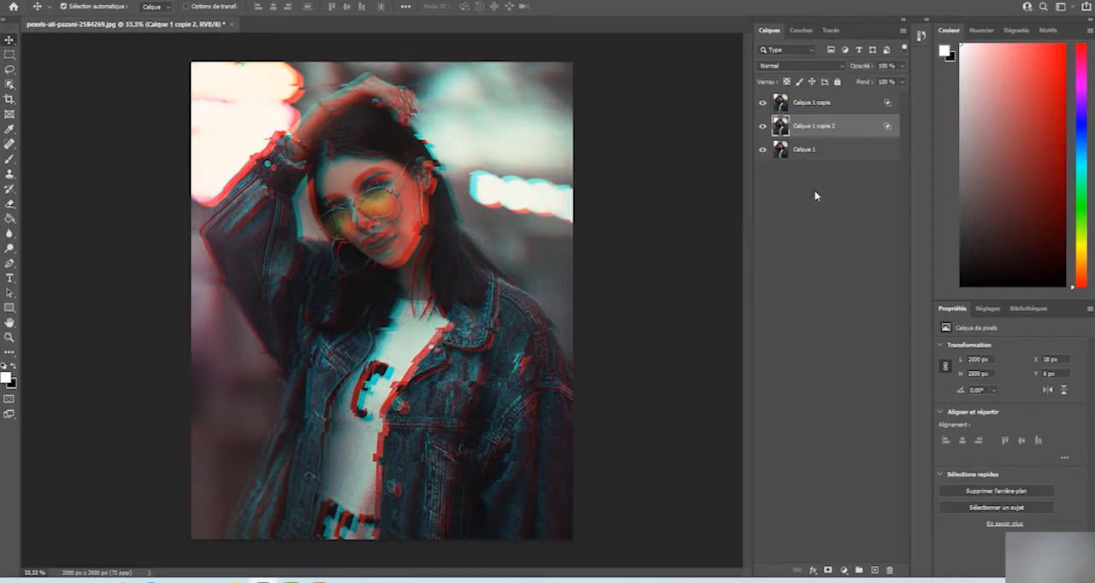
Desaturate the Calque 1 copie layer
left_click(807, 105)
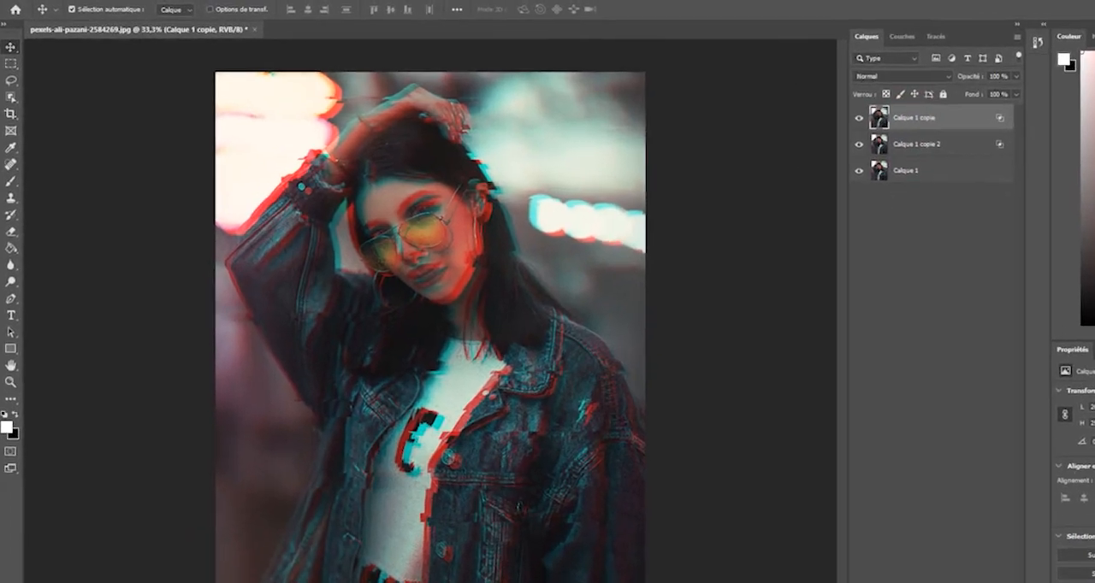
left_click(91, 0)
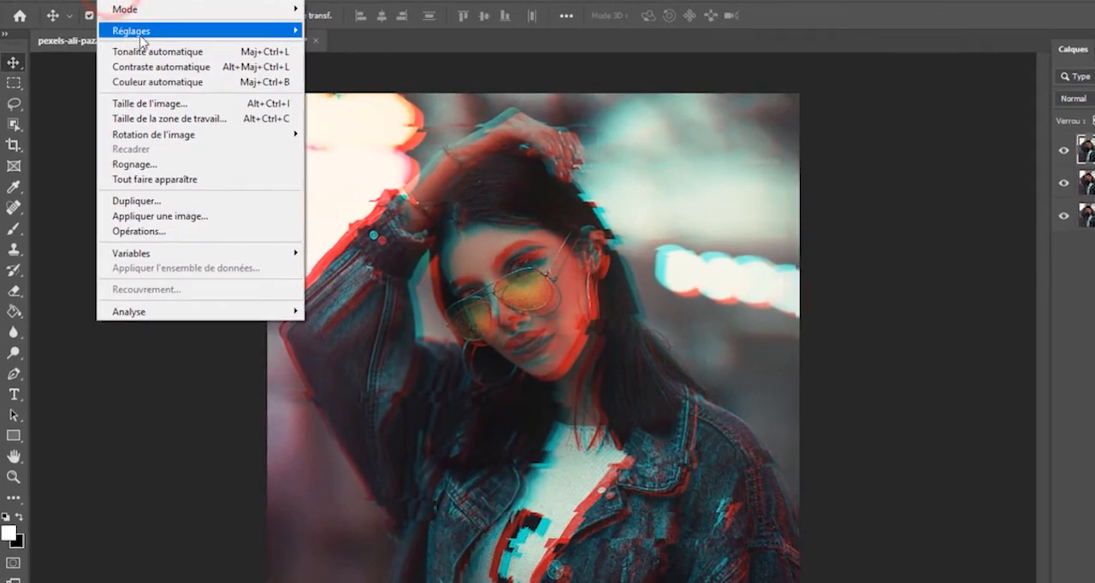
mouse_move(112, 24)
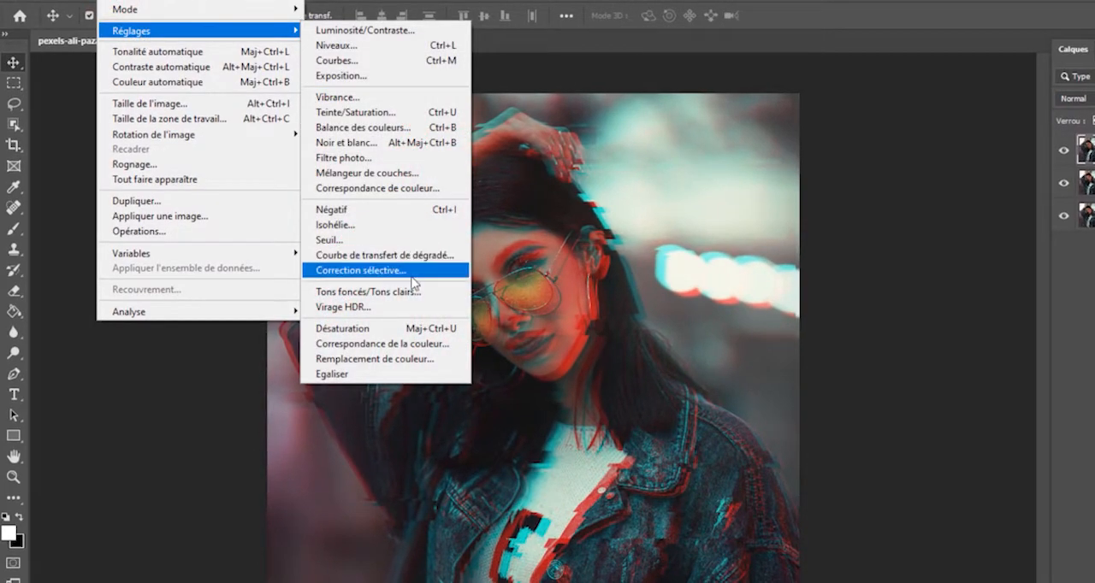
left_click(364, 329)
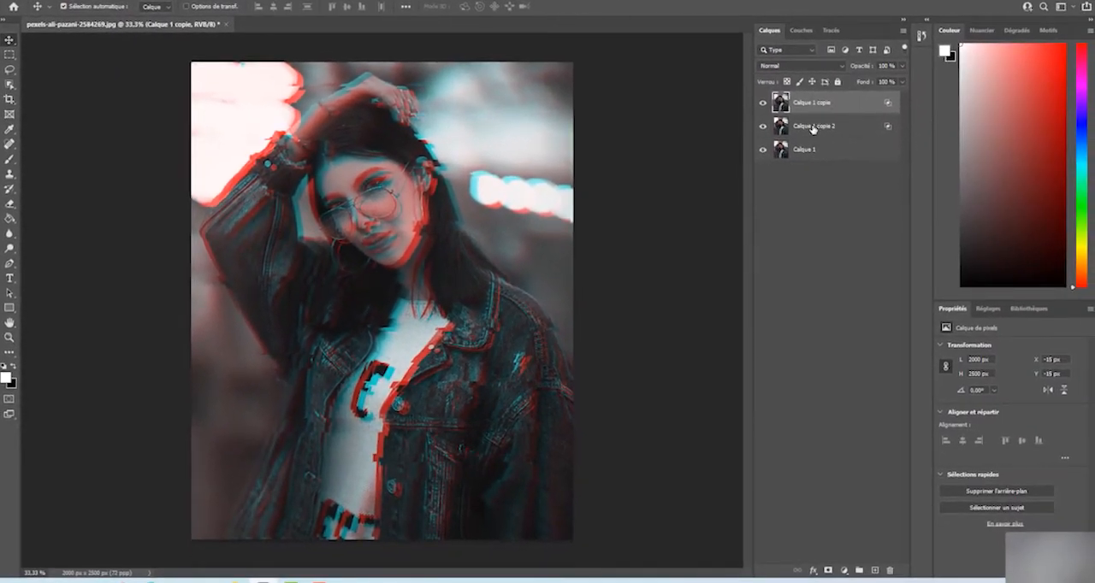
Desaturate the Calque 1 copie 2 layer
left_click(812, 127)
left_click(83, 0)
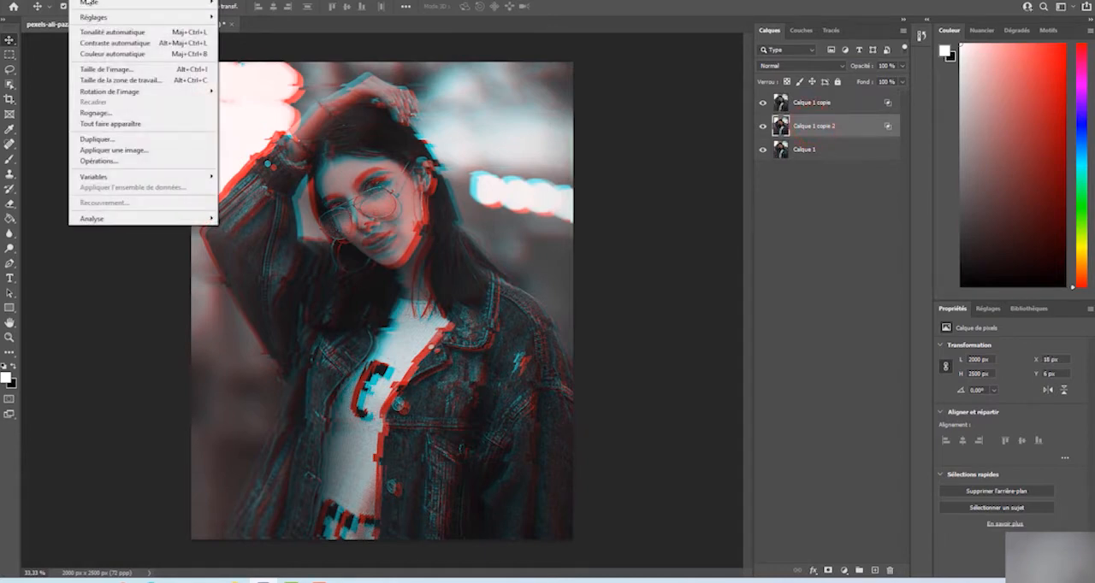
mouse_move(100, 22)
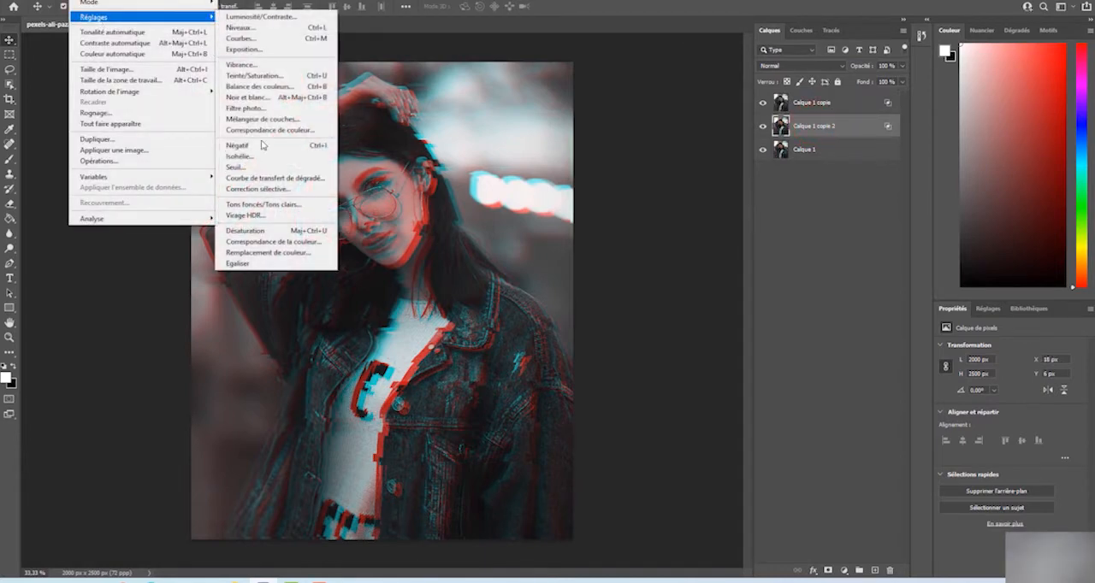
left_click(251, 229)
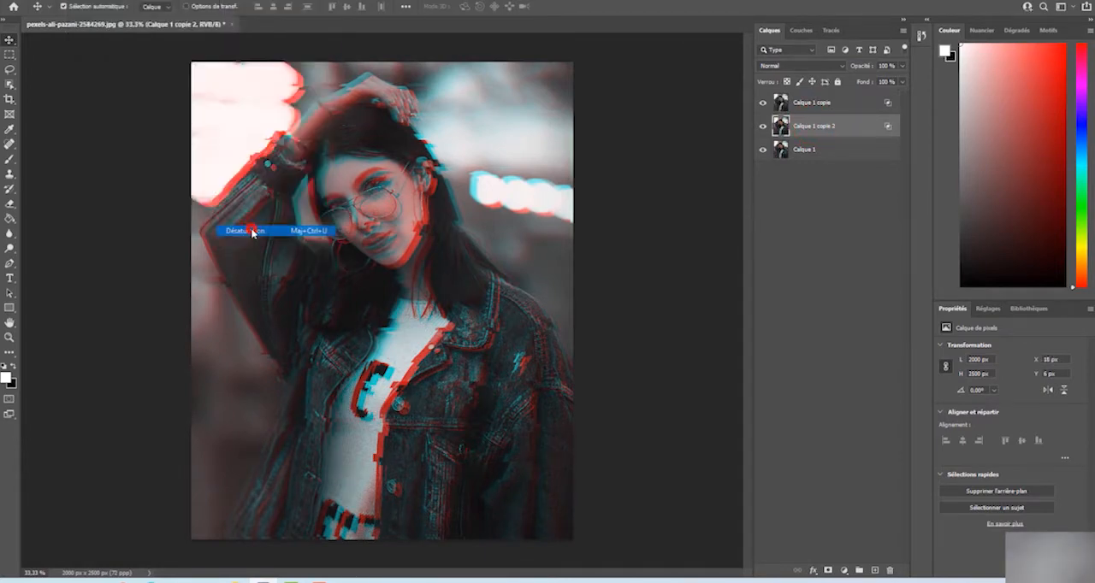
Desaturate the base layer Calque 1
left_click(804, 154)
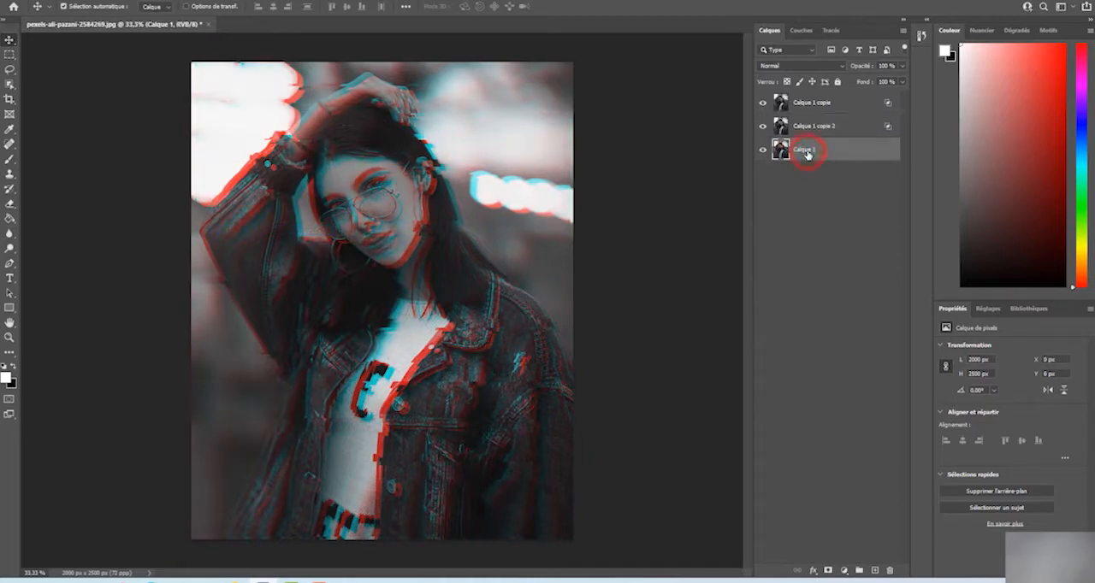
left_click(75, 3)
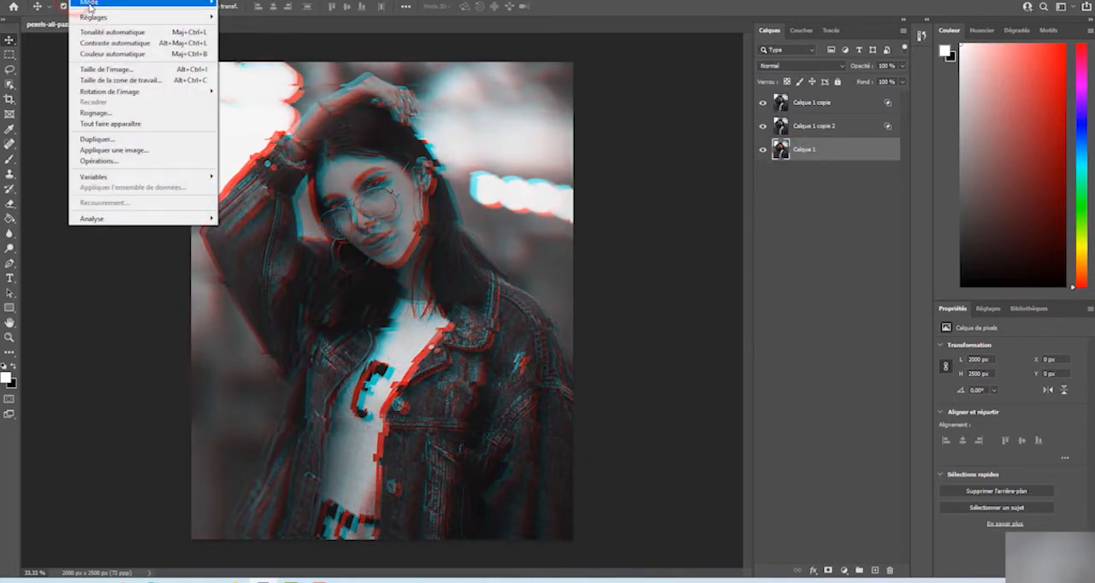
mouse_move(100, 18)
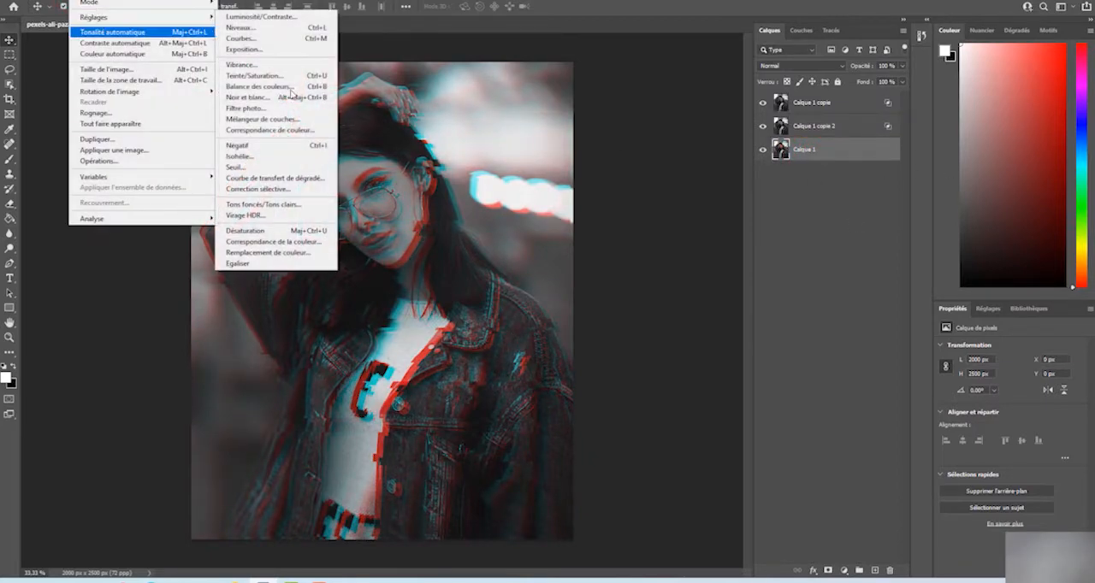
left_click(279, 229)
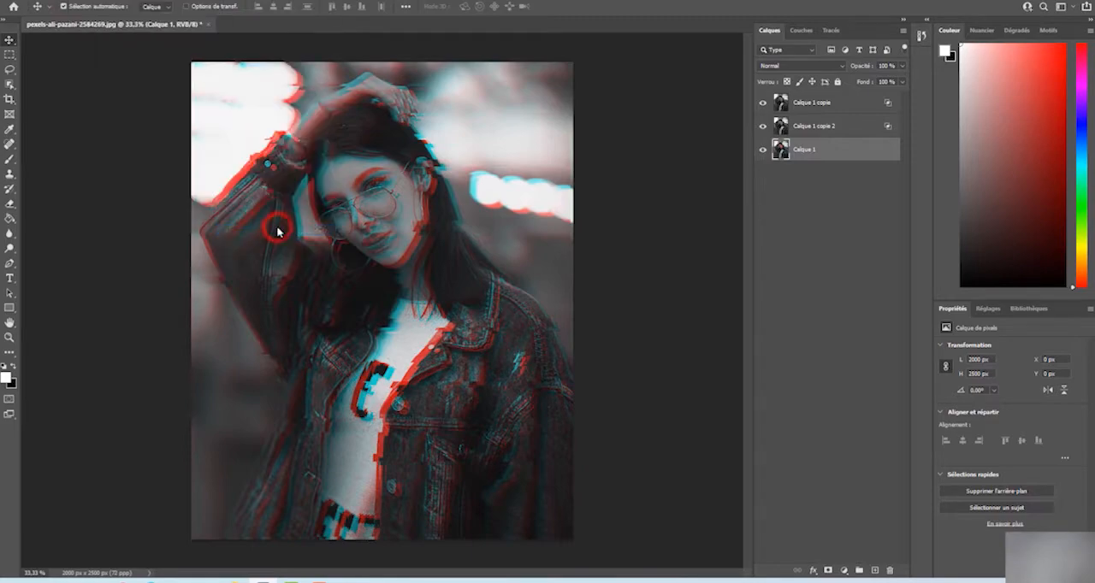
Add a Teinte/Saturation adjustment layer above Calque 1 copie and raise its saturation to about +29
left_click(808, 105)
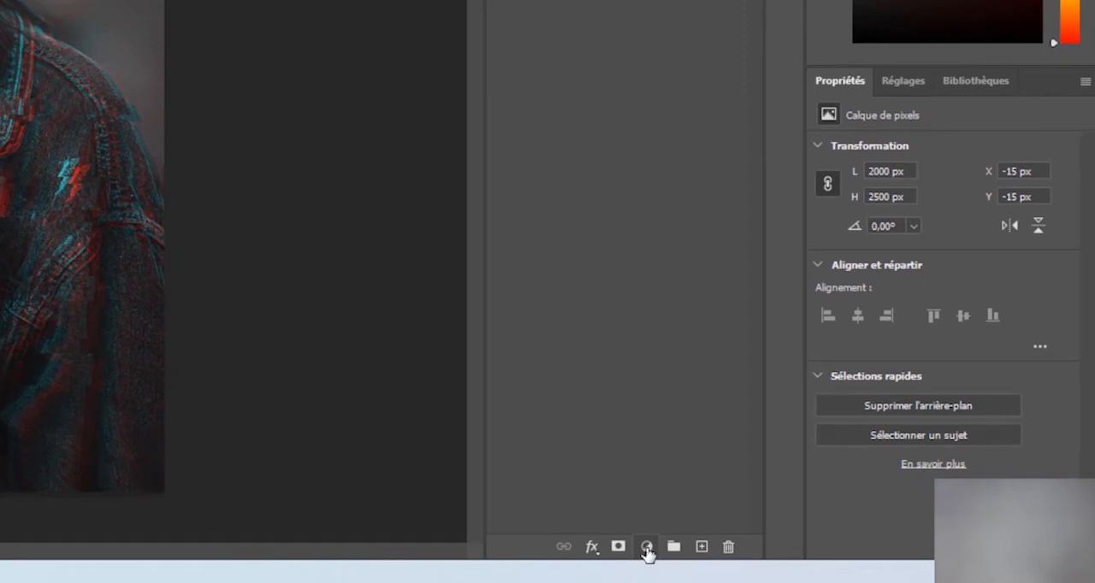
left_click(647, 548)
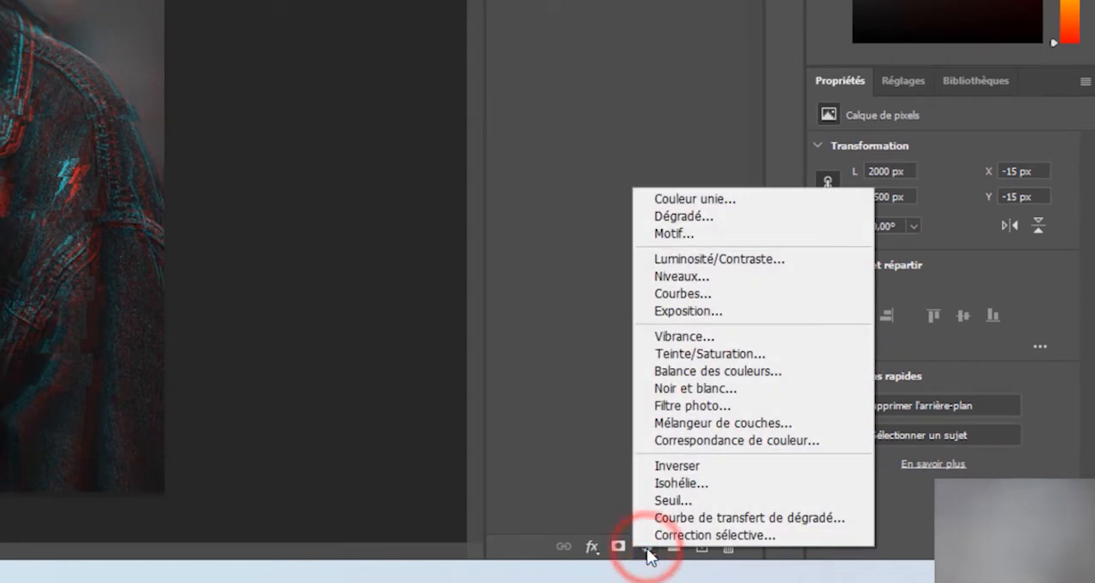
left_click(733, 356)
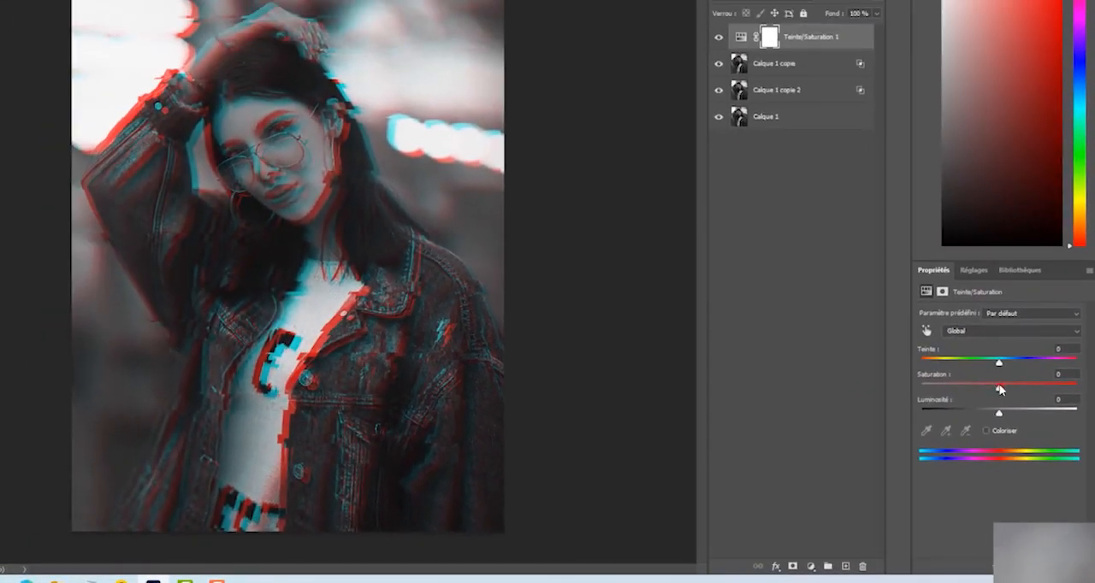
mouse_move(999, 390)
left_mouse_down()
mouse_move(1035, 385)
mouse_move(1018, 387)
left_mouse_up()
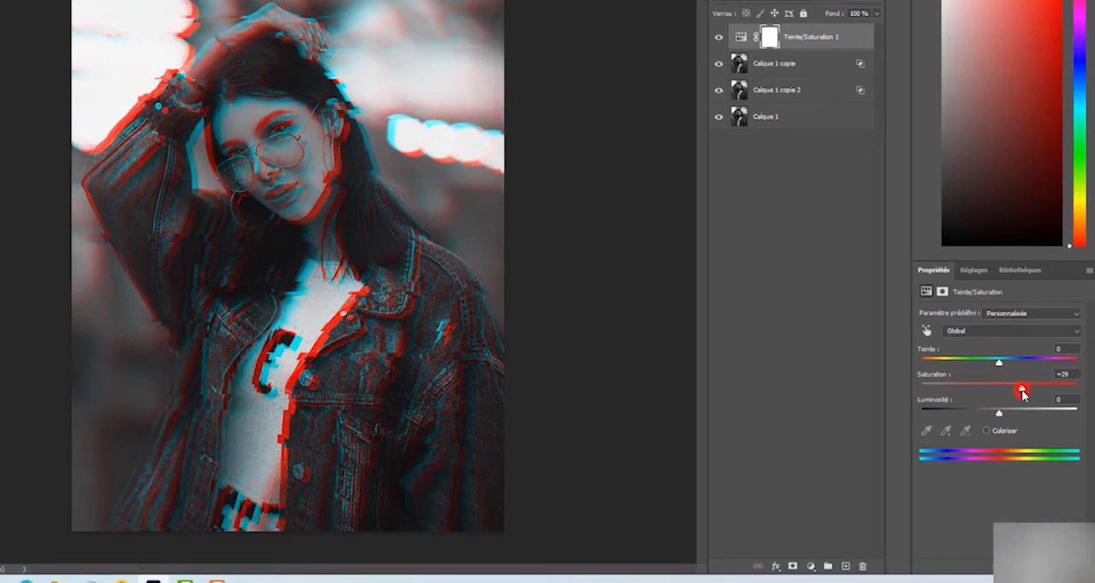
left_click_drag(1023, 393, 1021, 393)
Create a new layer directly above Calque 1 copie and fill it with white
left_click(785, 68)
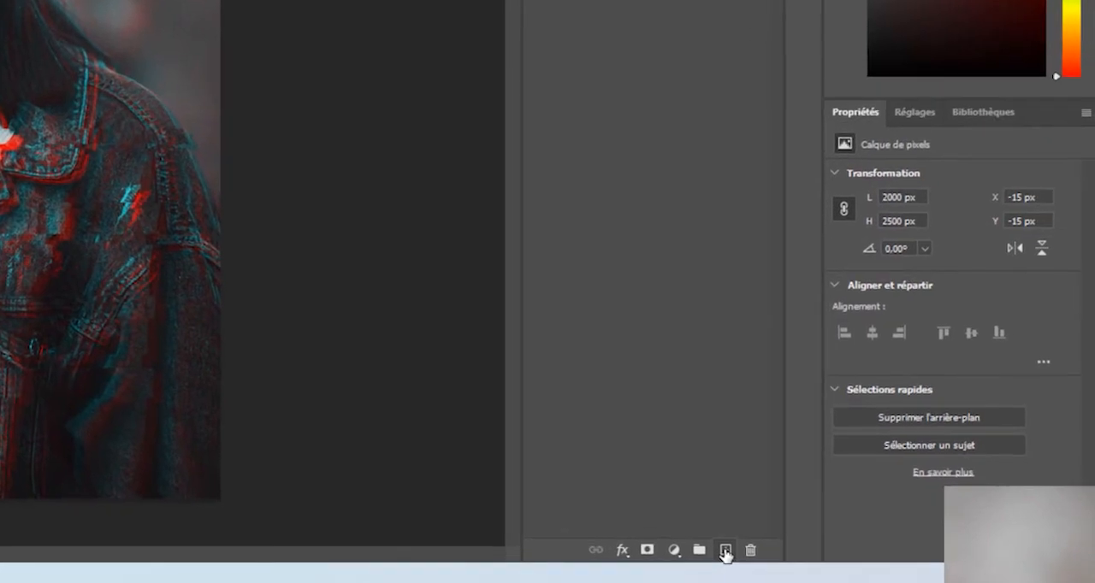
left_click(846, 566)
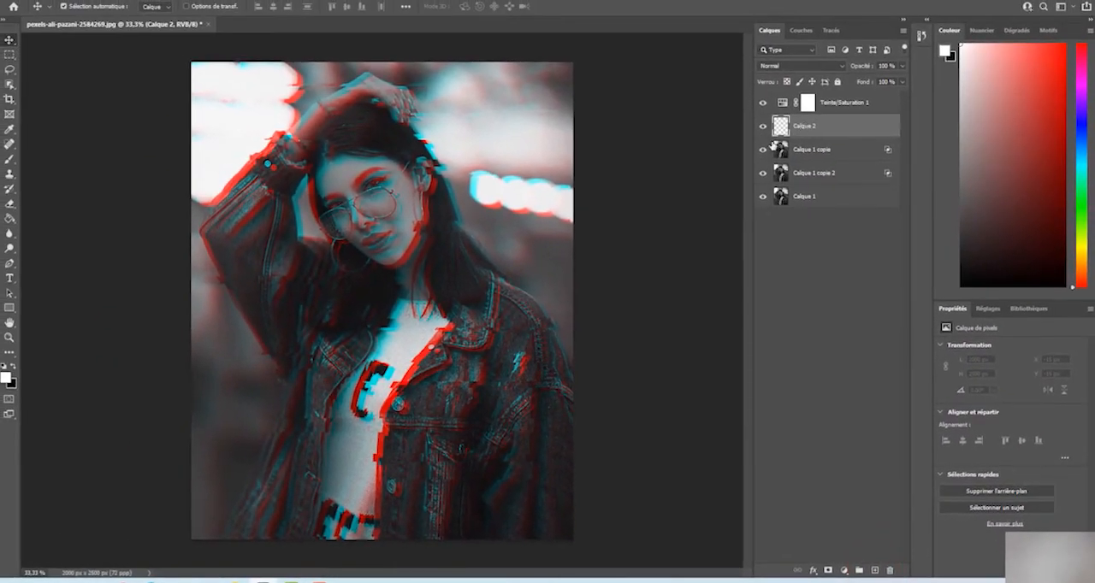
left_click(6, 378)
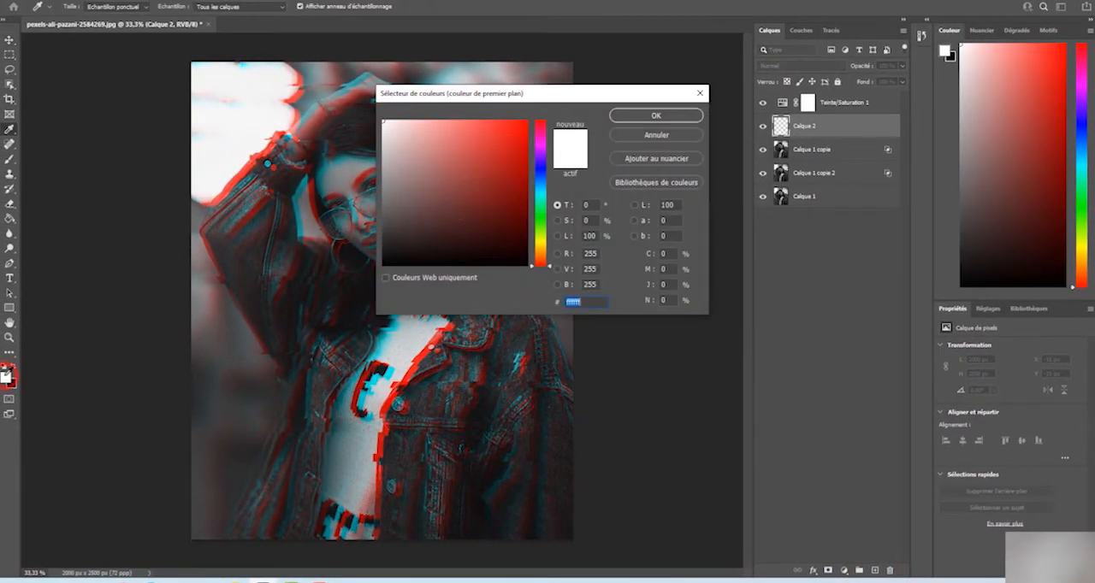
left_click(667, 115)
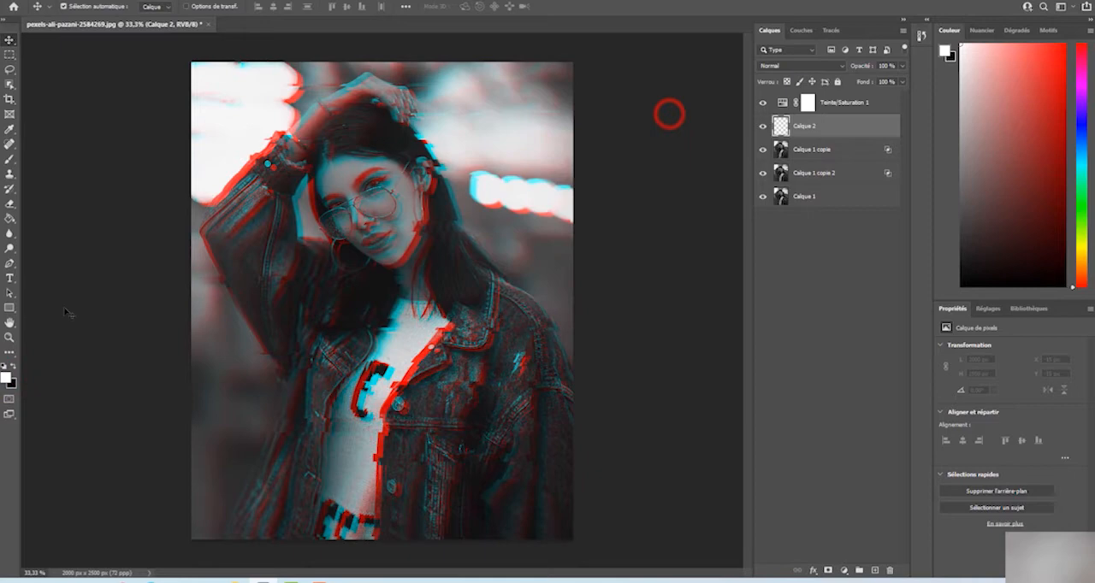
left_click(10, 220)
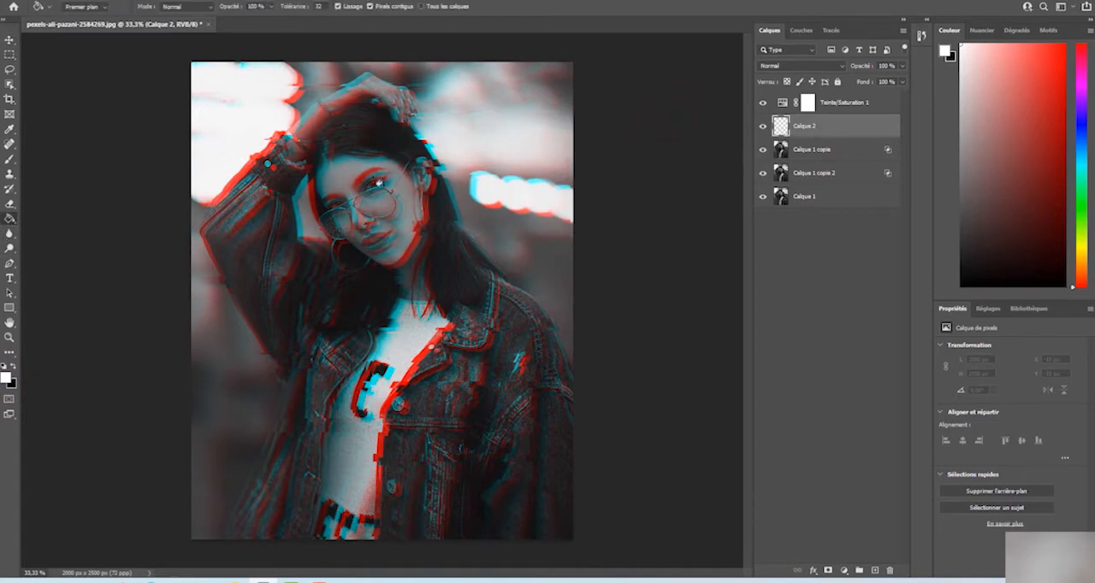
left_click(379, 173)
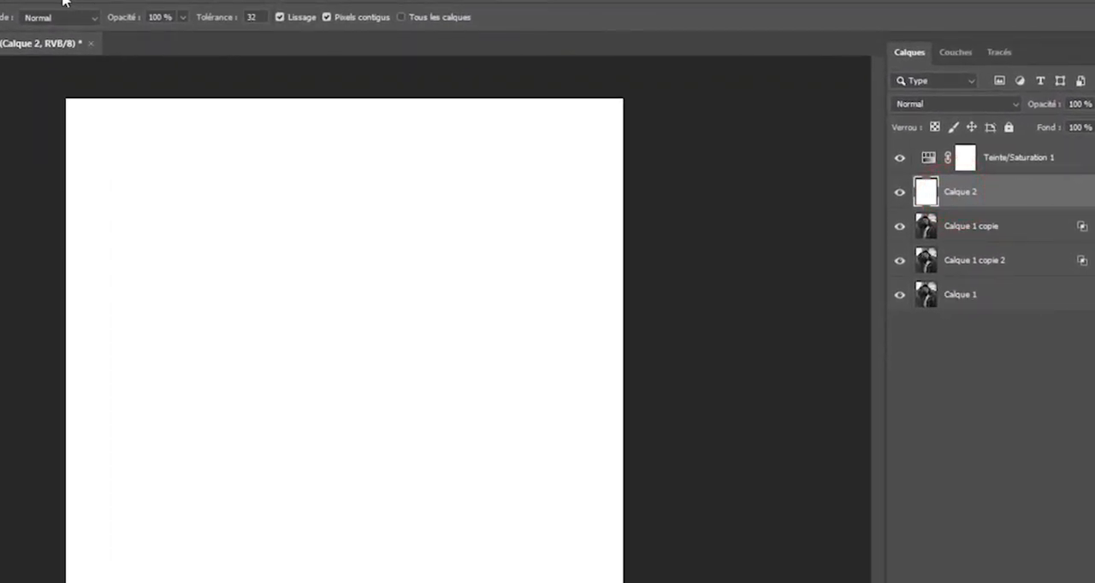
Choose the Motif de demi-teintes filter from the filter gallery for Calque 2, with Taille 2 and Contraste 17
left_click(63, 2)
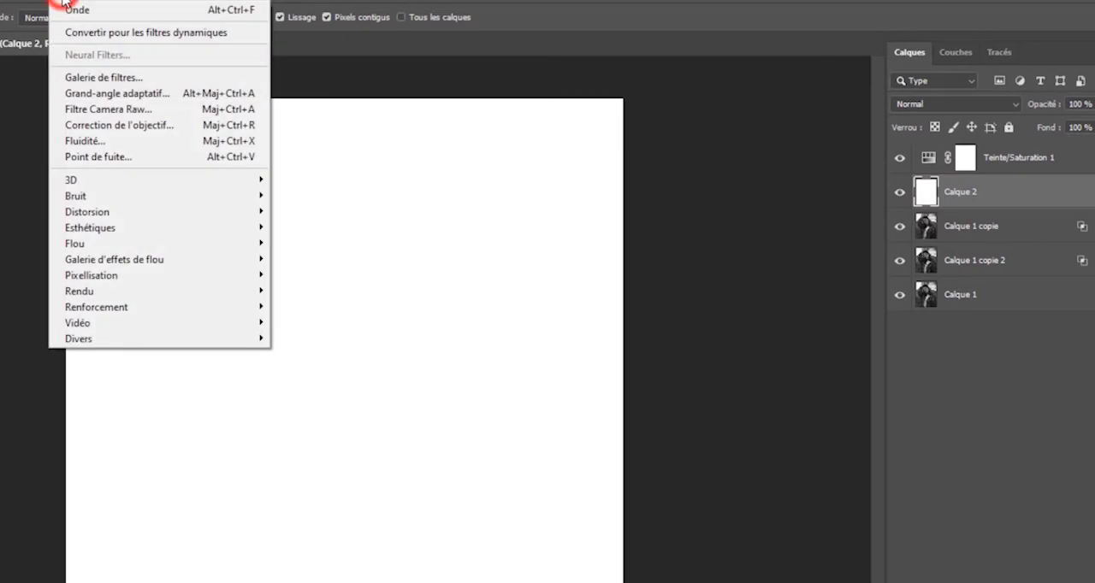
left_click(104, 85)
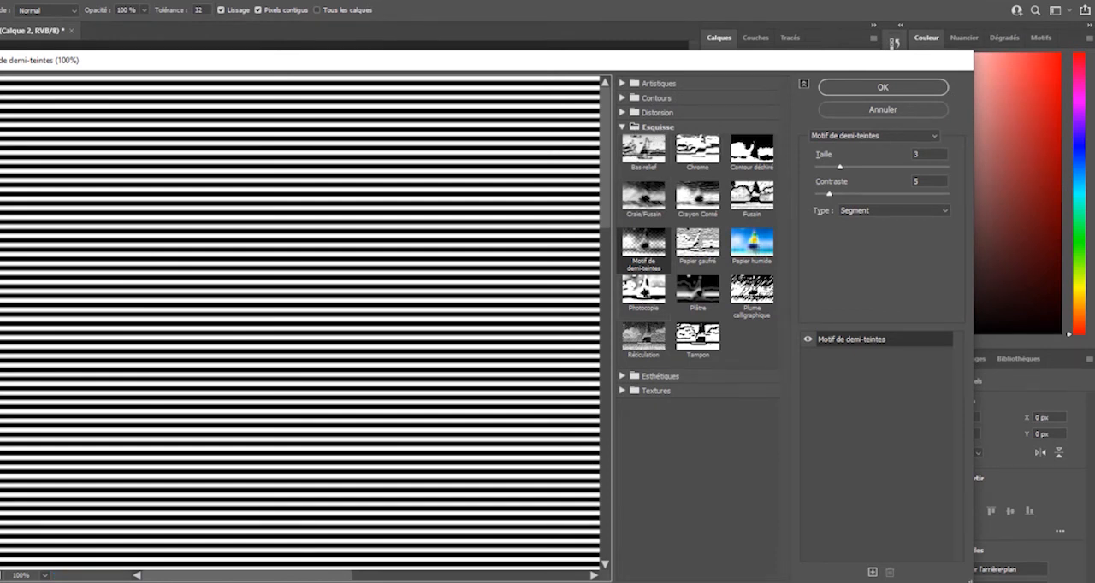
left_click(641, 257)
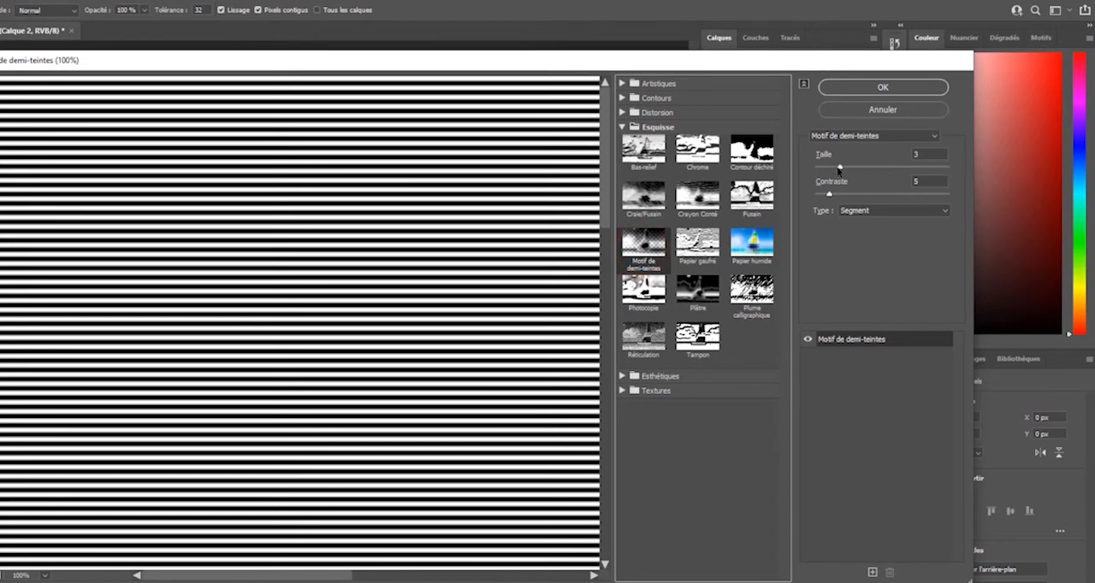
left_click_drag(839, 166, 833, 168)
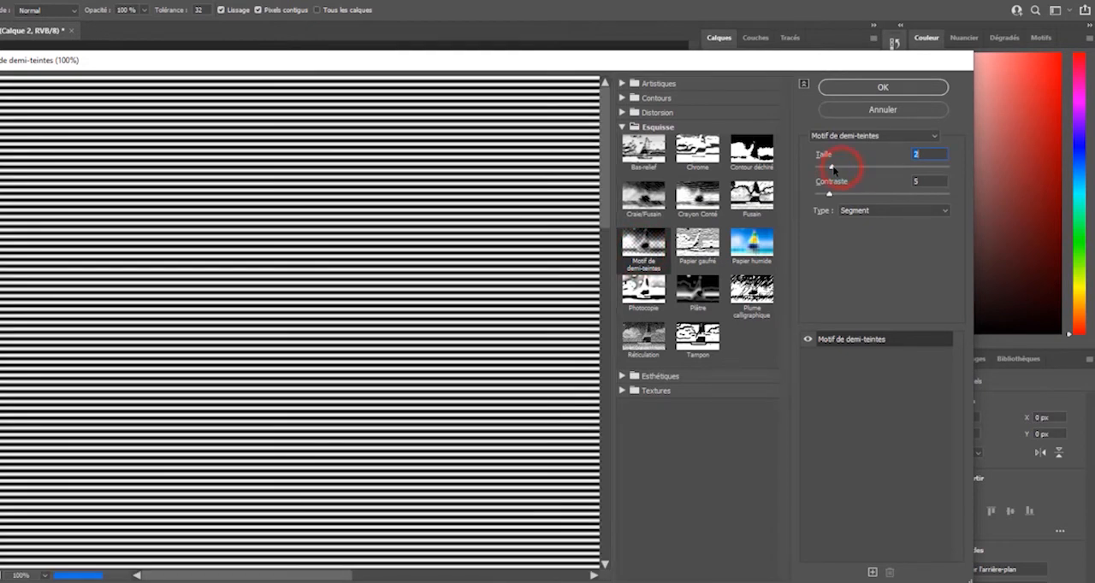
left_click(832, 167)
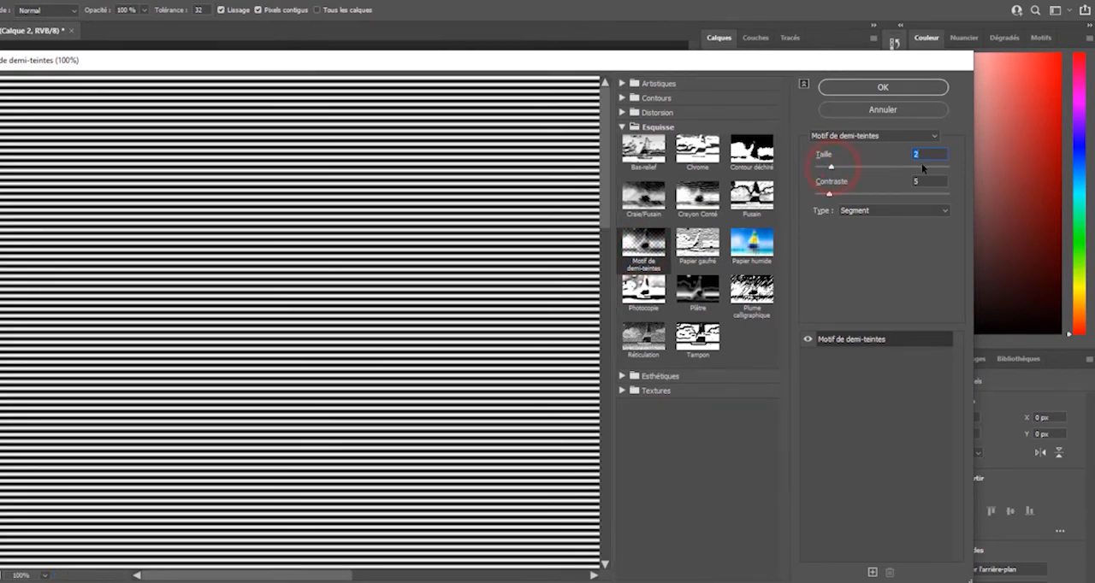
left_click_drag(828, 194, 884, 194)
left_click(861, 195)
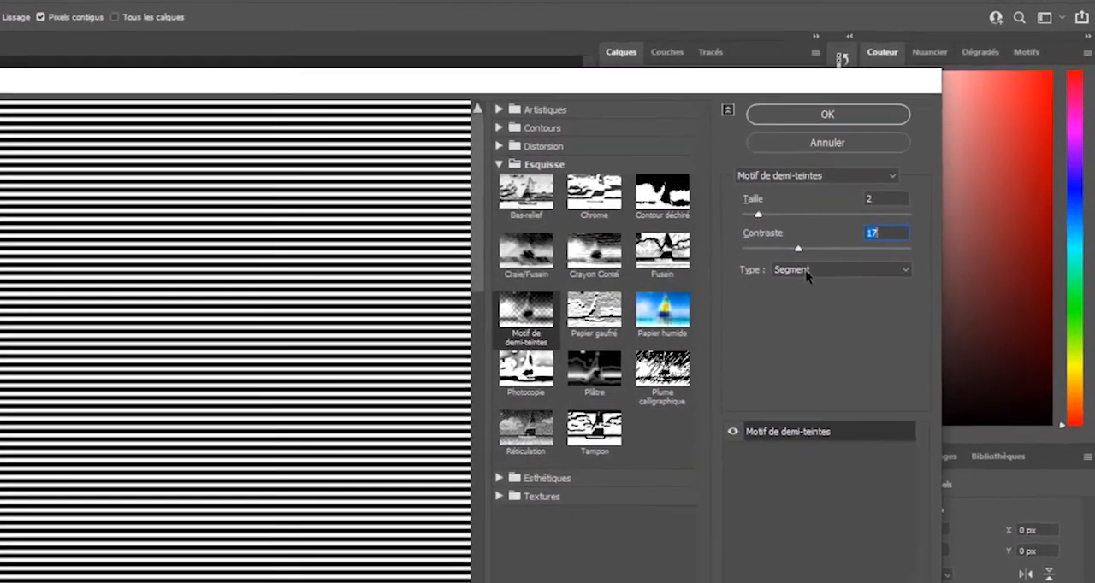
Try the Point and Cercle types for the halftone pattern, and set the type back to Segment
left_click(887, 211)
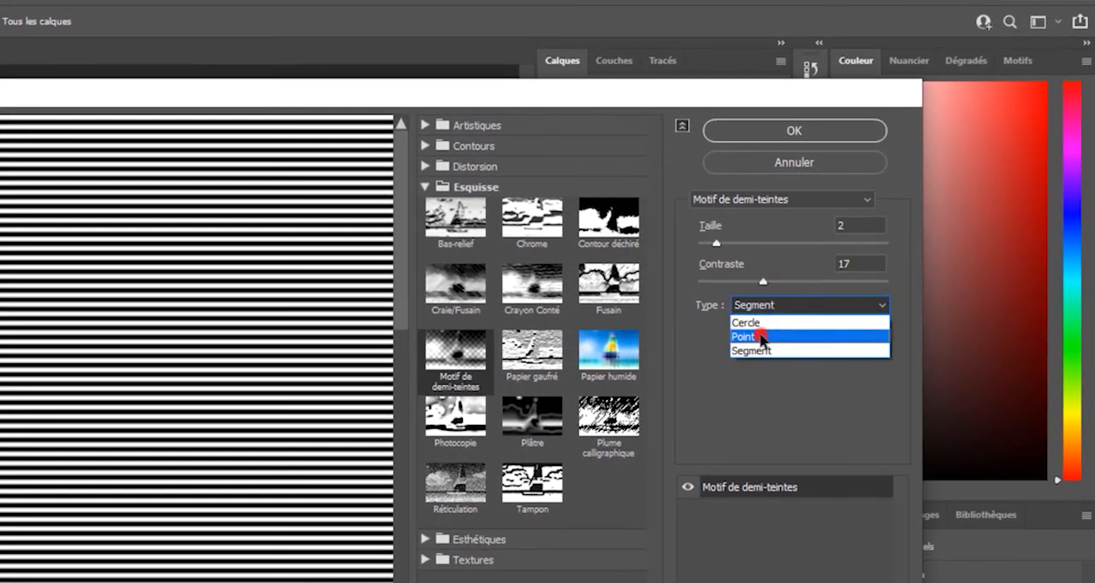
left_click(758, 337)
left_click(765, 308)
left_click(764, 323)
left_click(760, 306)
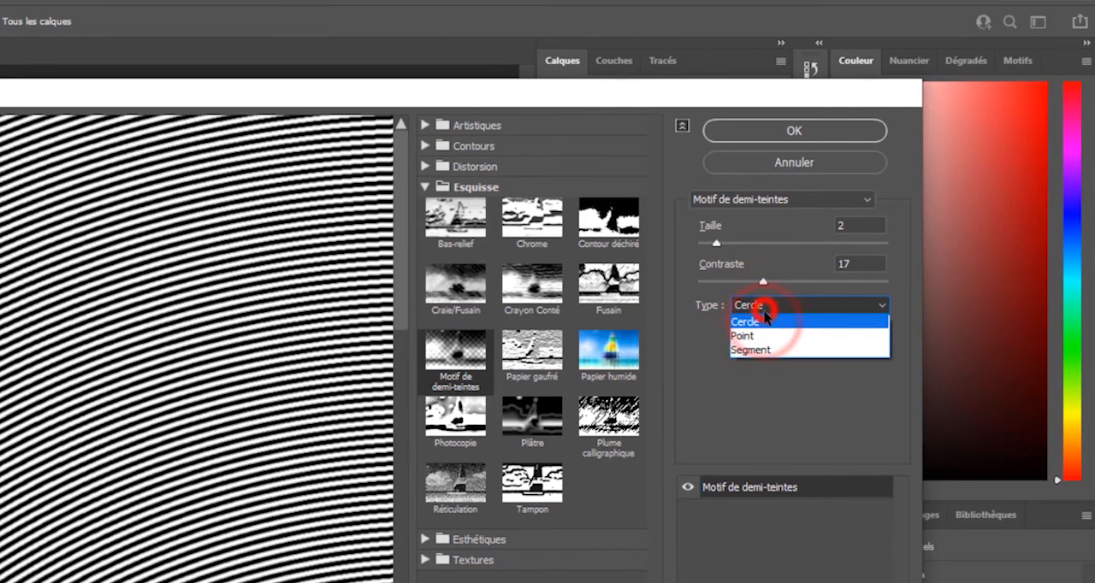
left_click(761, 350)
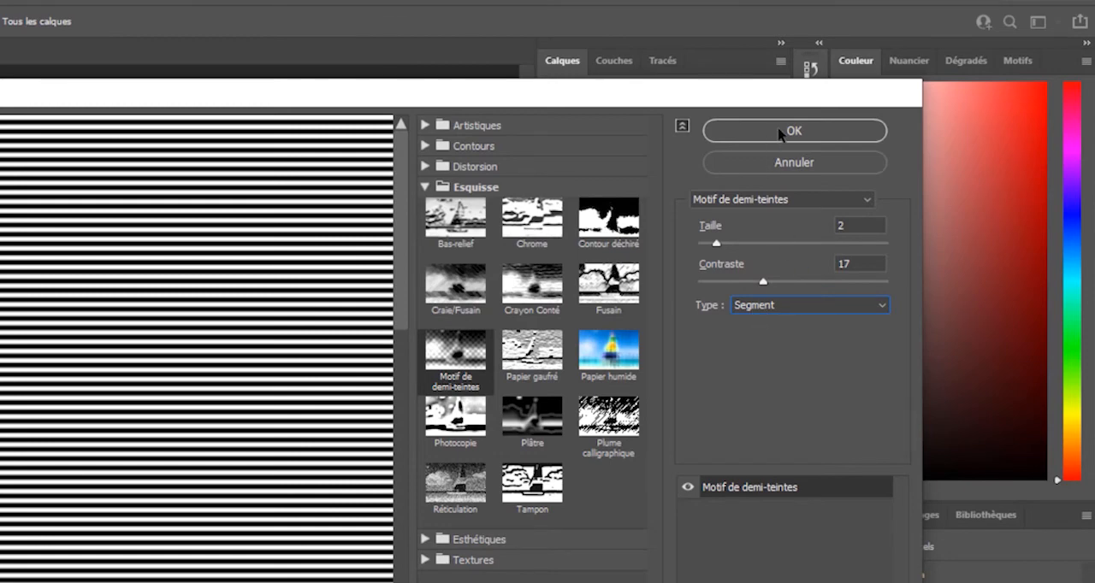
Apply the Segment halftone pattern to Calque 2 and set the layer's blend mode to Lumière tamisée
left_click(780, 131)
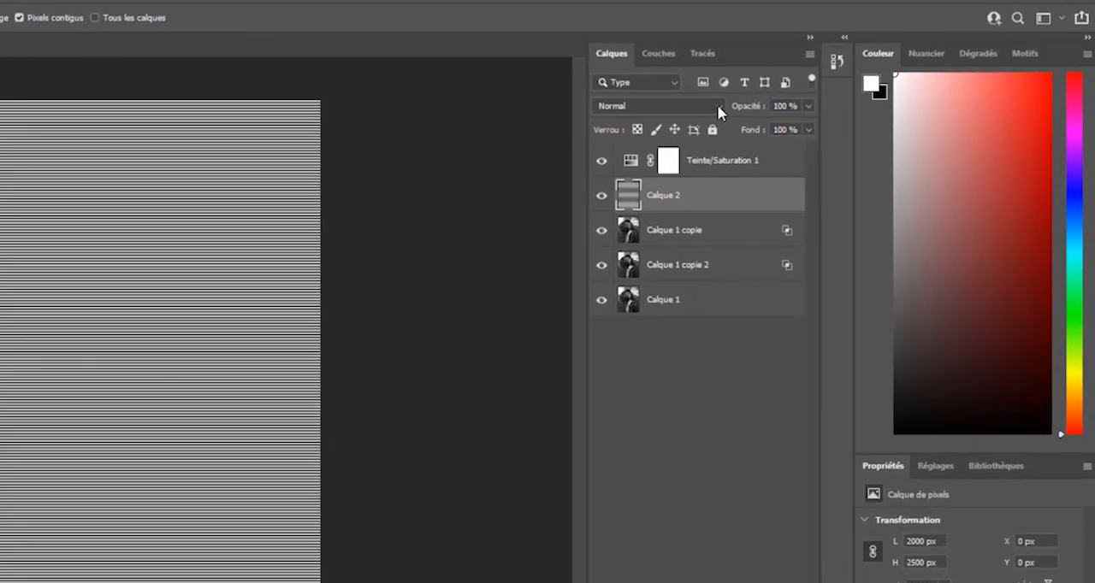
left_click(821, 72)
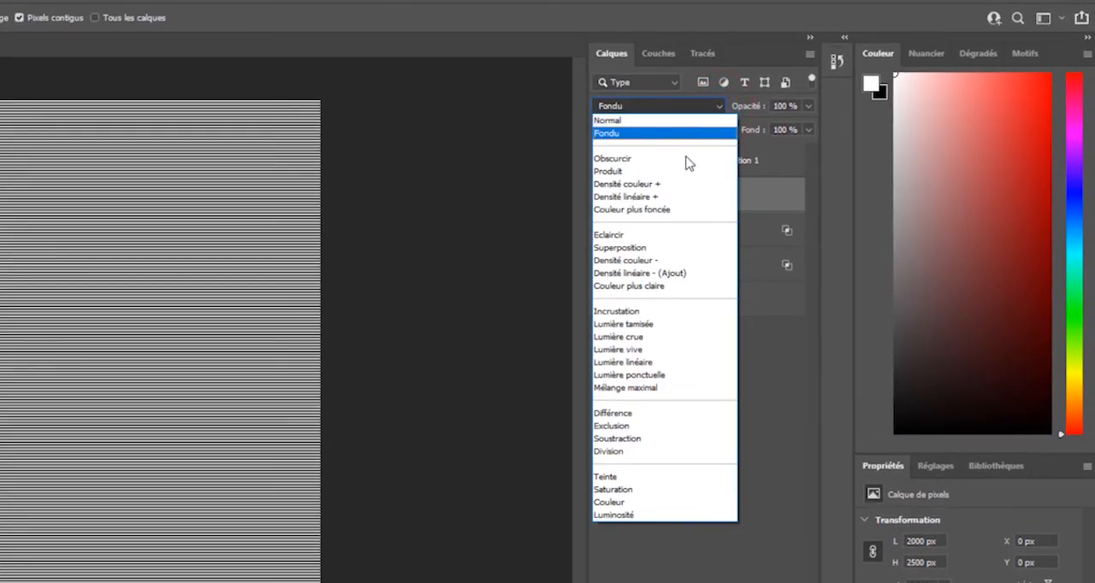
left_click(640, 325)
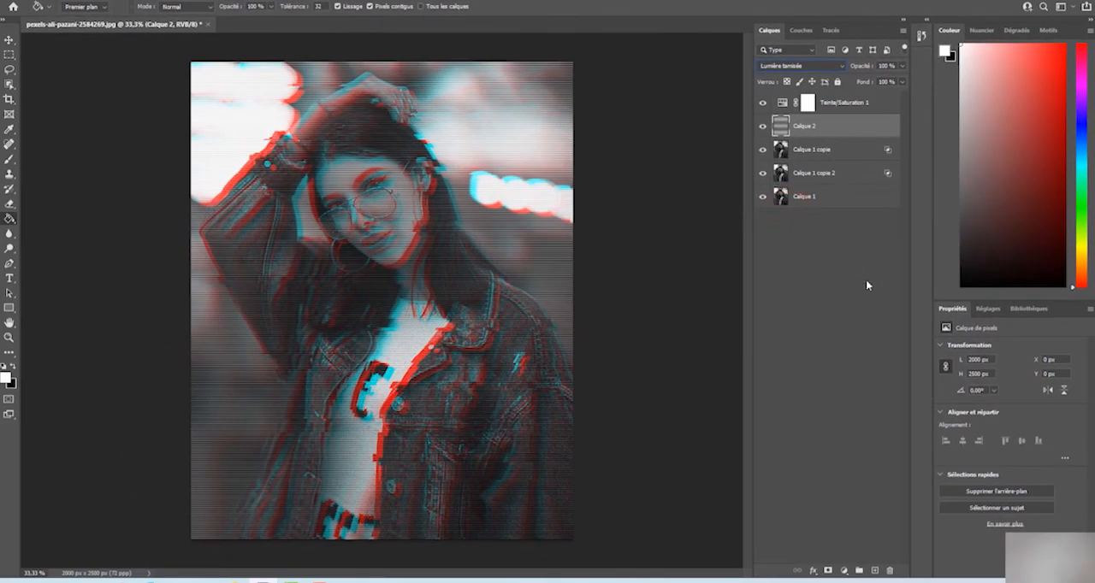
left_click(864, 280)
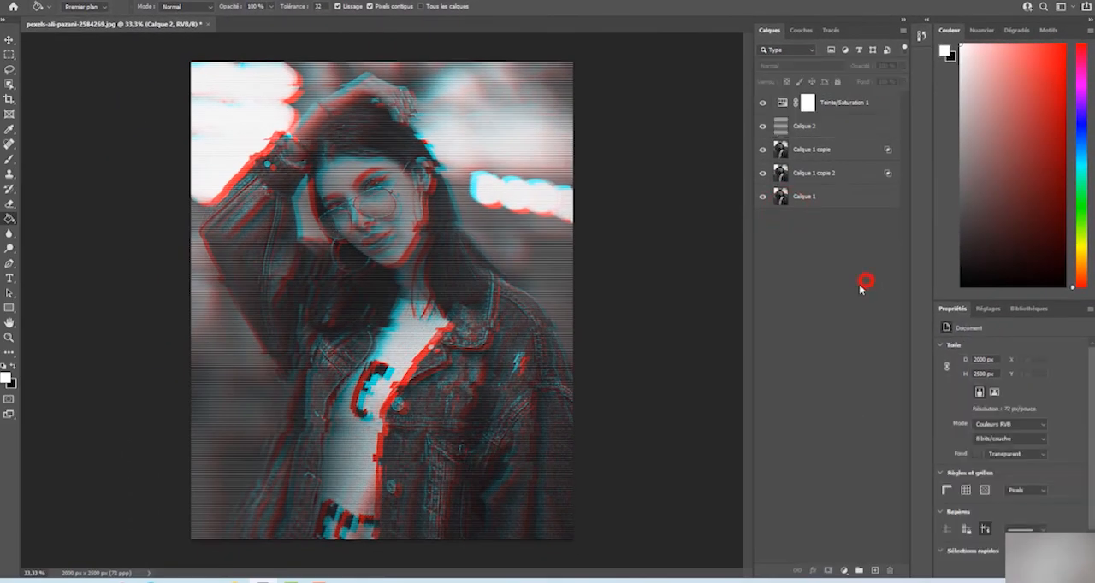
Set Calque 2's blending ranges in its layer style: Ce calque to about 0/155 and 252, Calque du dessous to about 0/31 and 144/255
double_click(828, 128)
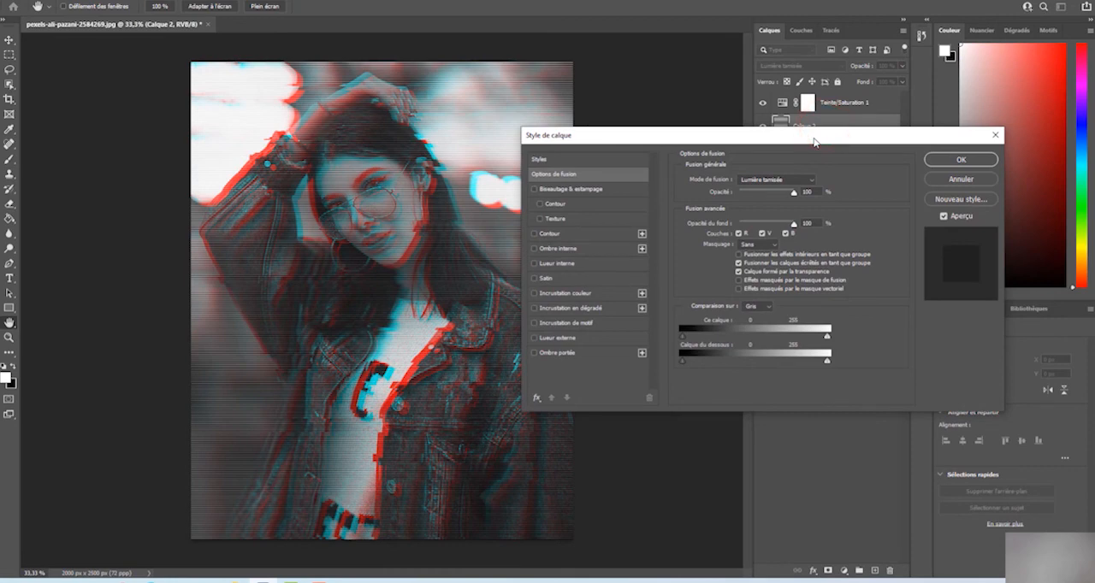
left_click_drag(814, 139, 811, 100)
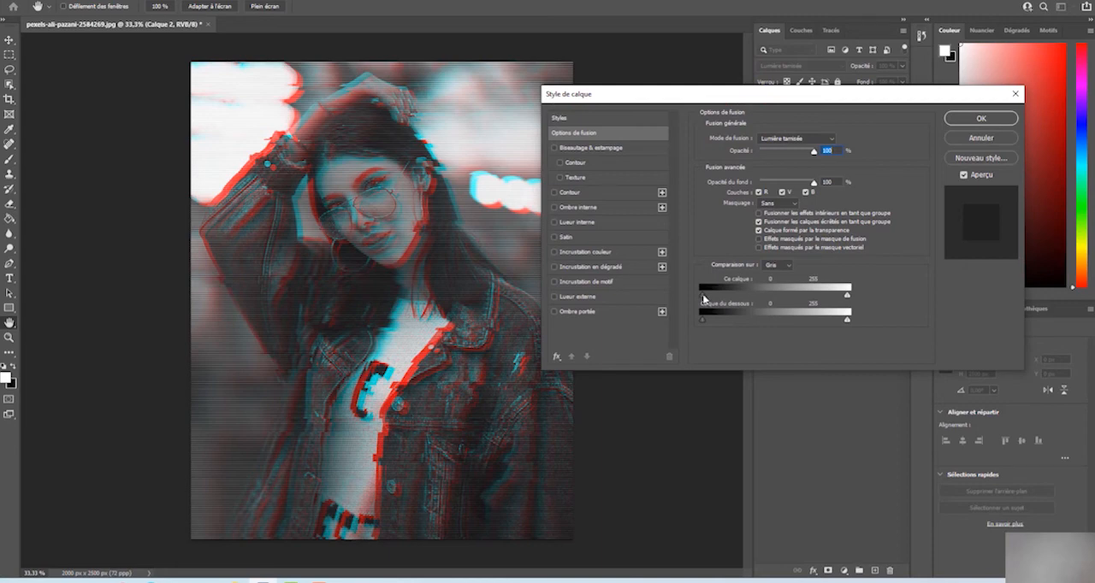
left_click_drag(703, 298, 793, 298)
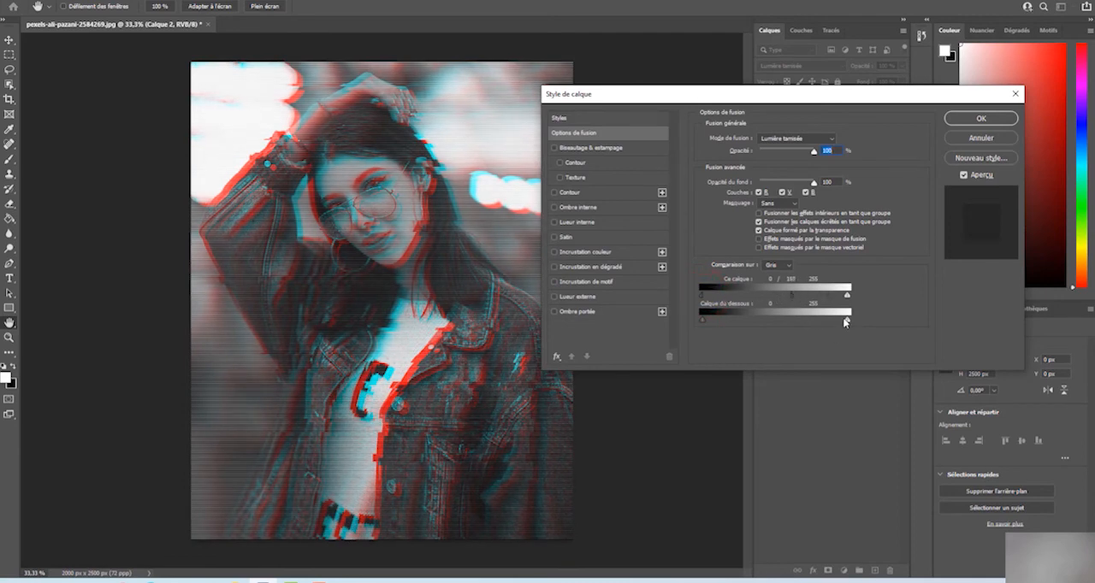
key("alt")
left_click_drag(848, 322, 707, 322)
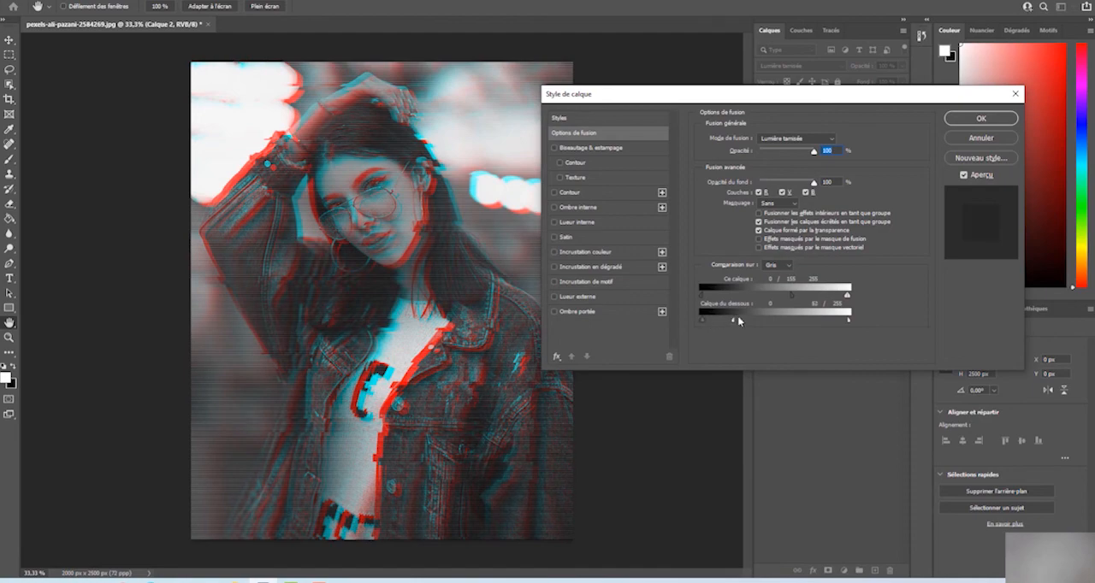
left_click_drag(845, 295, 856, 299)
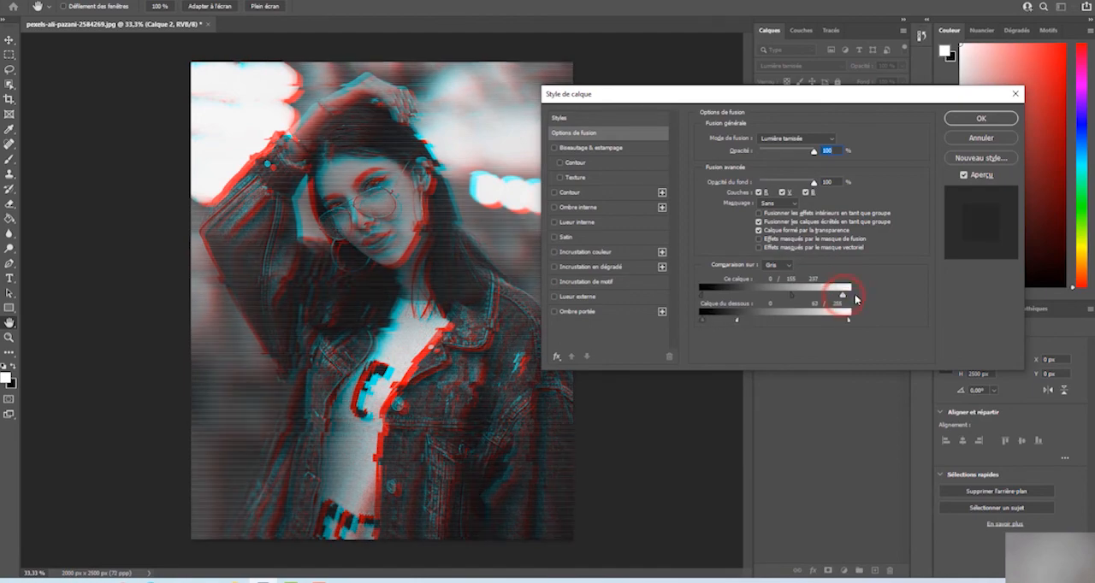
left_click(979, 117)
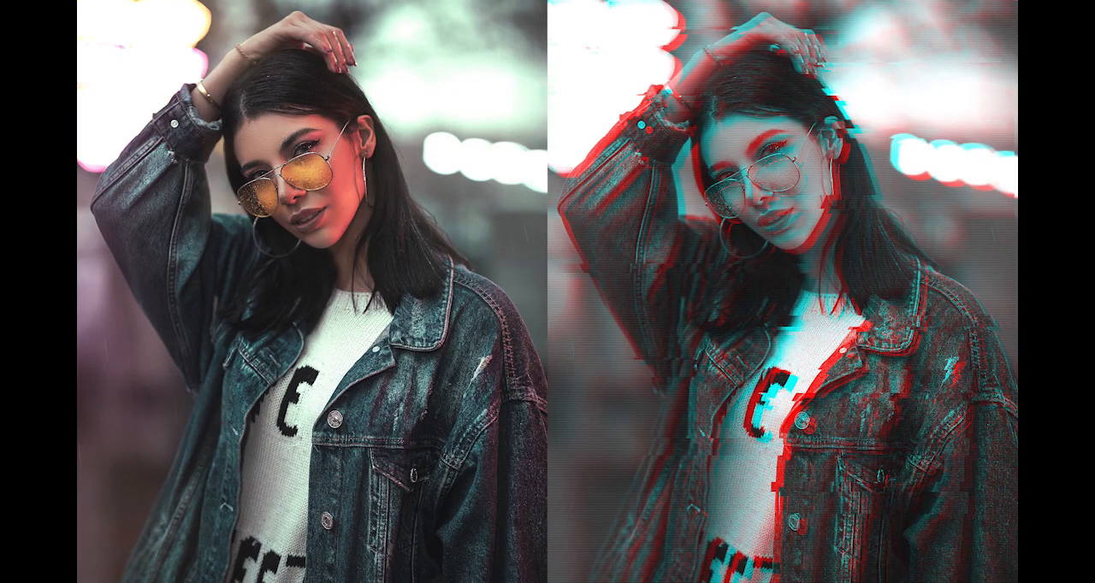